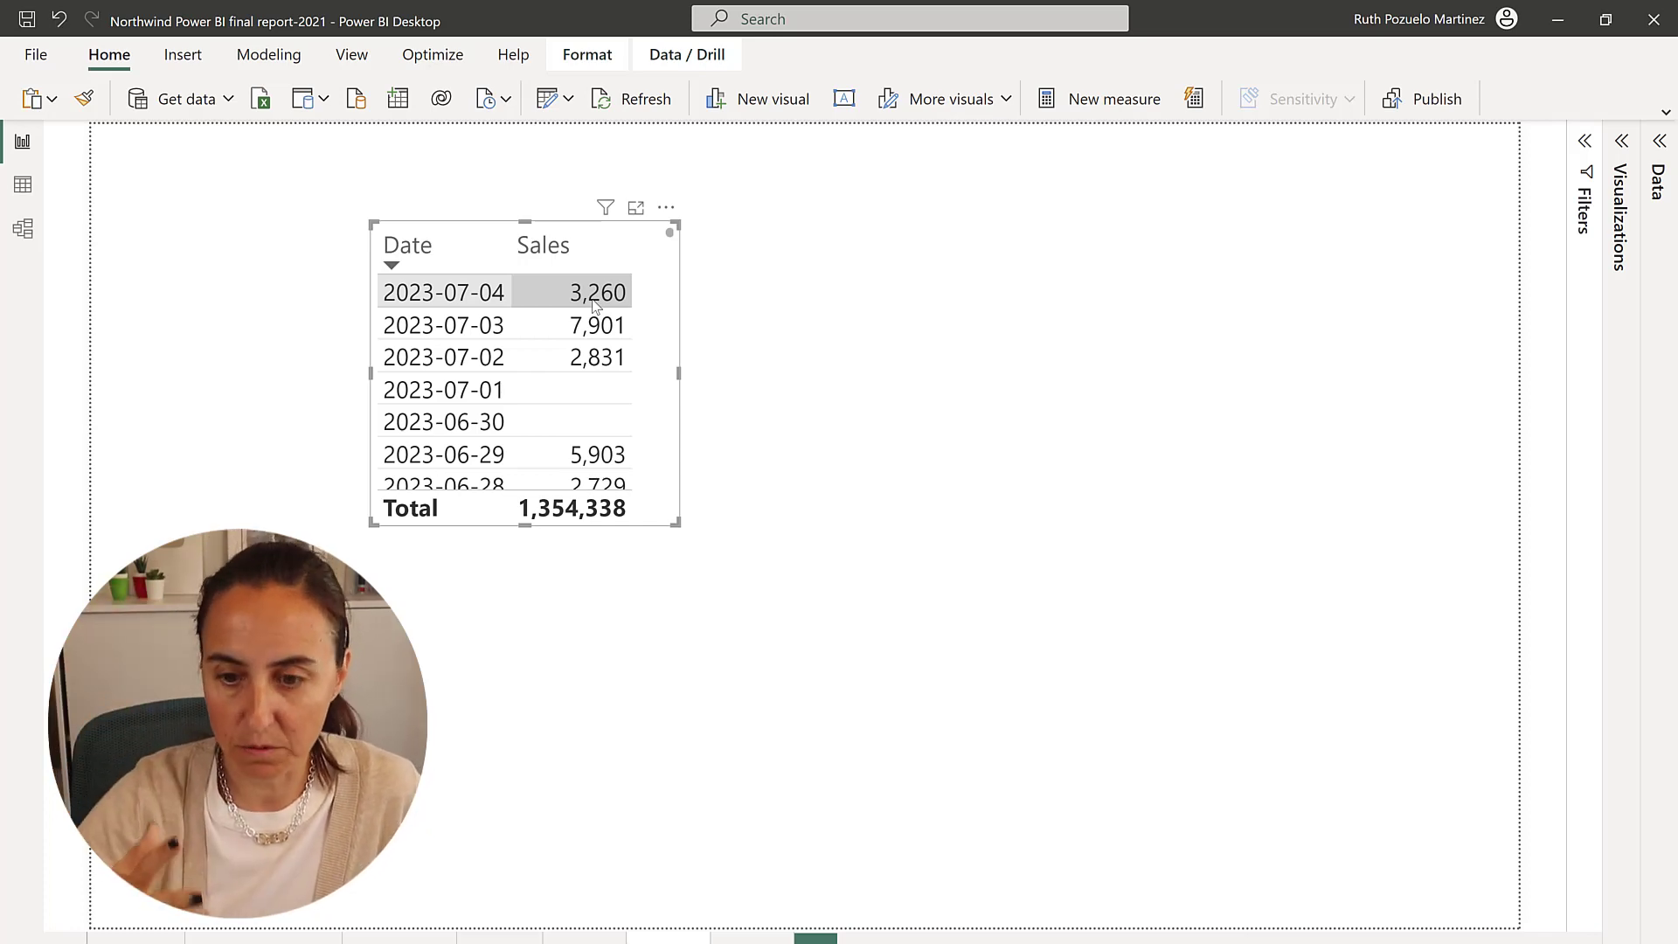
Expand the Filters and Data panes and the Date filter card
{"action": "left_click", "coordinate": [1588, 143]}
{"action": "left_click", "coordinate": [1660, 141]}
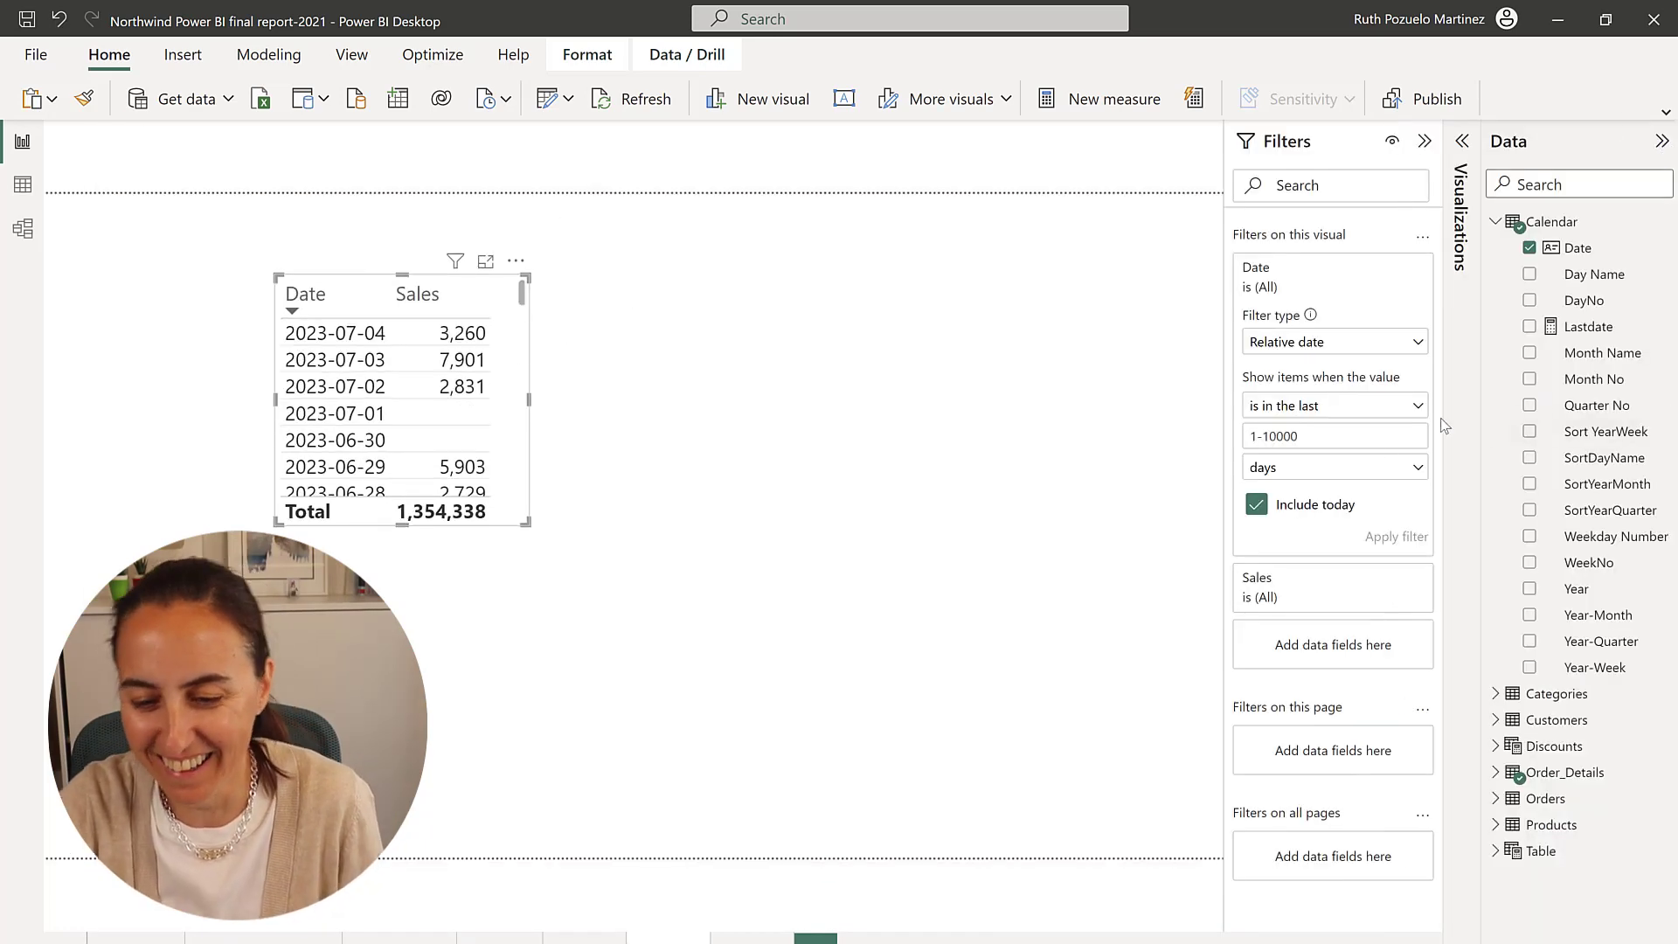
{"action": "left_click", "coordinate": [1302, 278]}
{"action": "left_click", "coordinate": [1302, 278]}
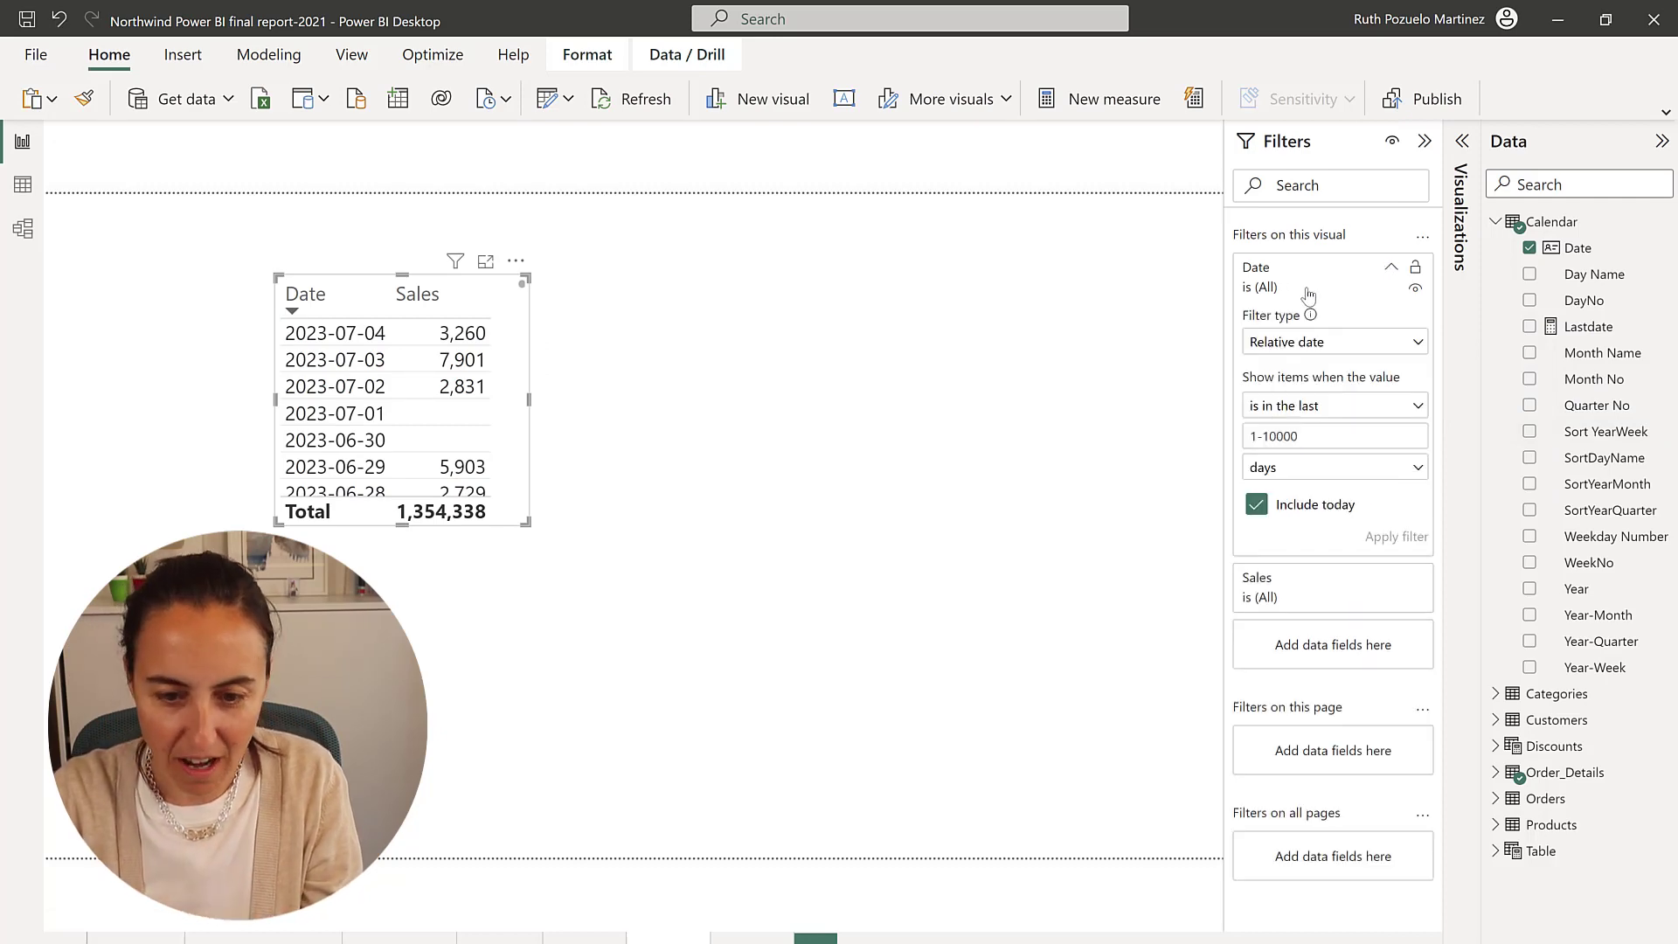
Apply the Date filter 'is in the last 1 calendar weeks' to the table
{"action": "left_click", "coordinate": [1327, 437]}
{"action": "type", "text": "1"}
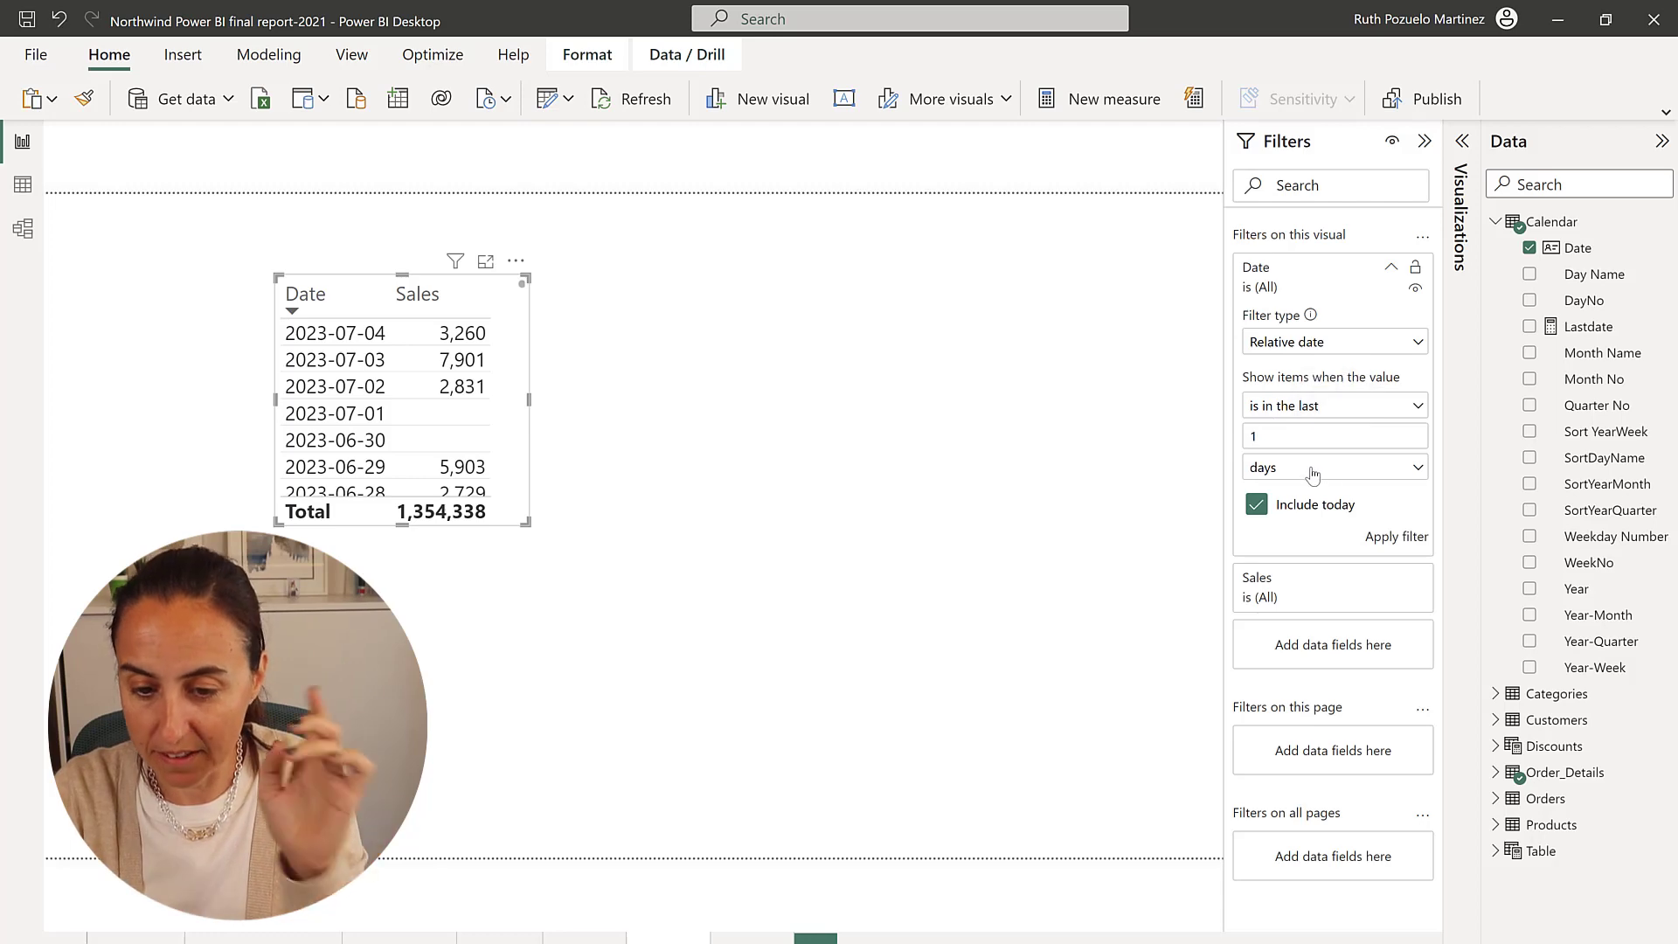
{"action": "left_click", "coordinate": [1333, 469]}
{"action": "left_click", "coordinate": [1335, 550]}
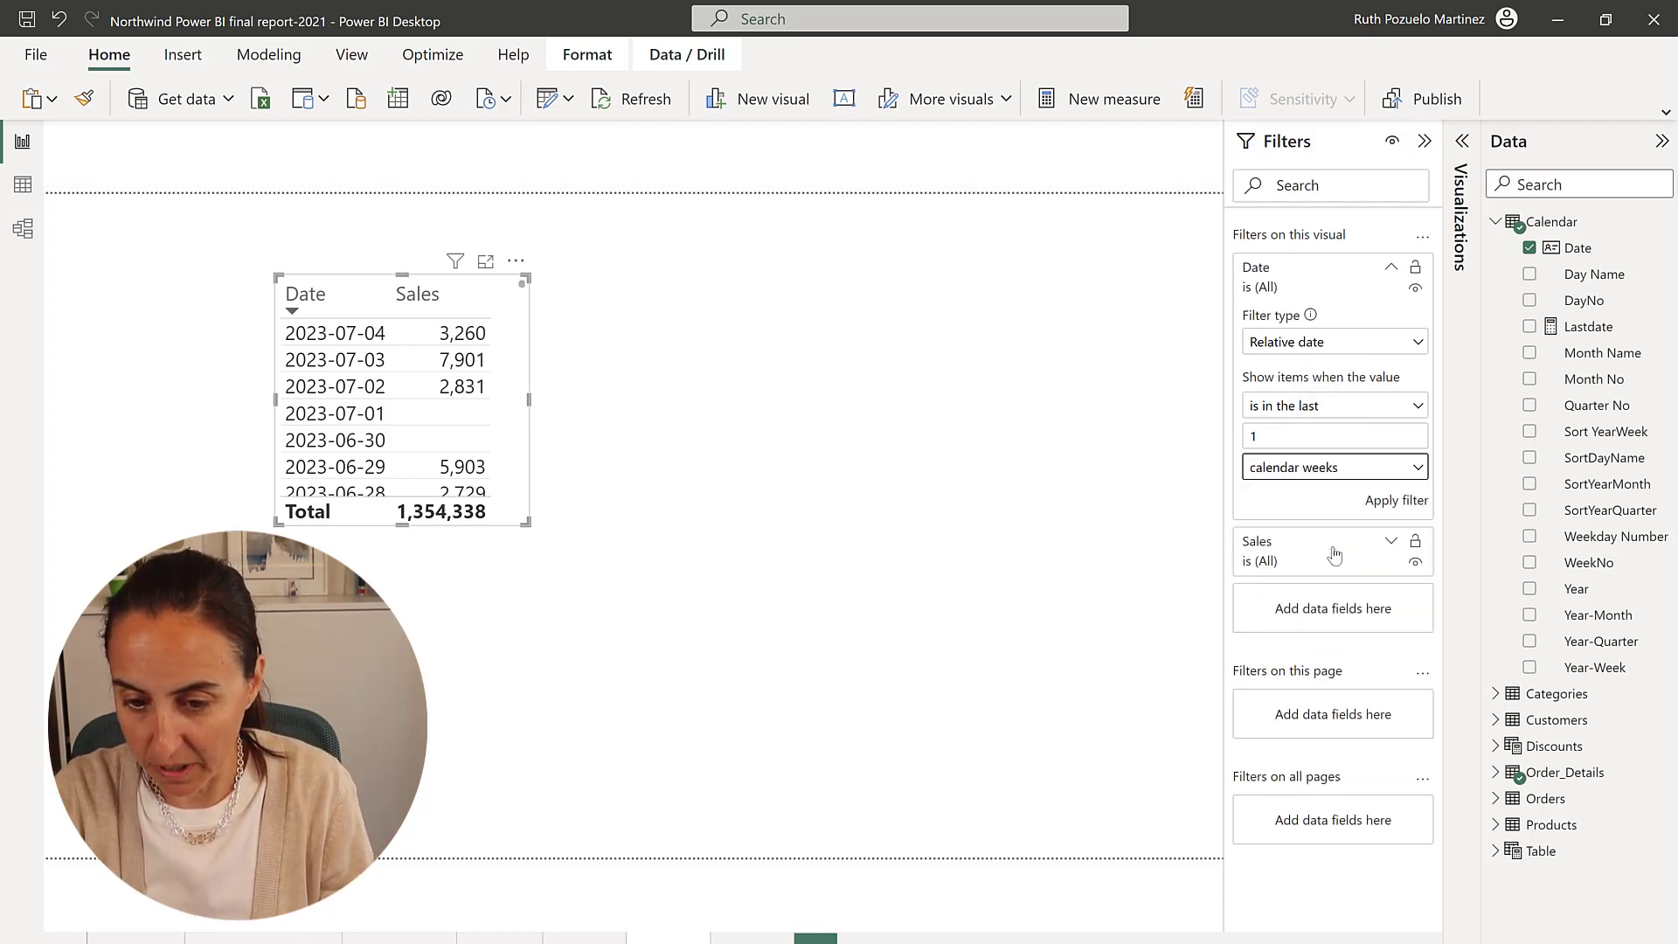
{"action": "left_click", "coordinate": [1402, 504]}
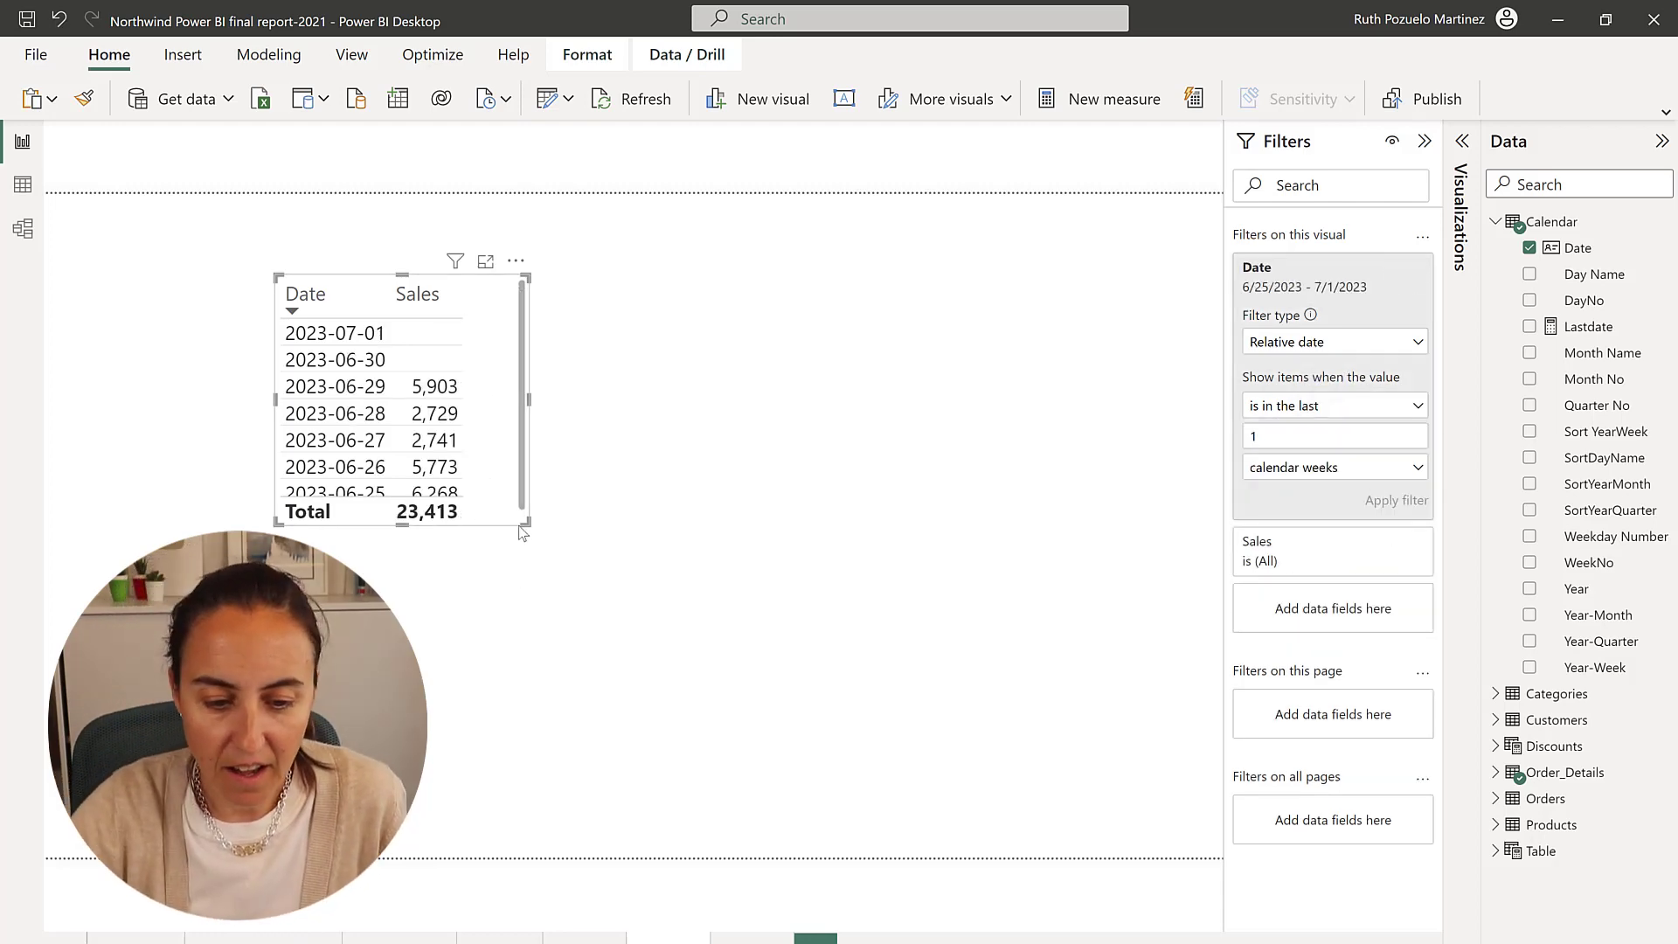
Enlarge the table so every row of the 23,413 week shows, then check today's date
{"action": "left_click_drag", "start_coordinate": [525, 523], "coordinate": [540, 537]}
{"action": "left_click", "coordinate": [537, 645]}
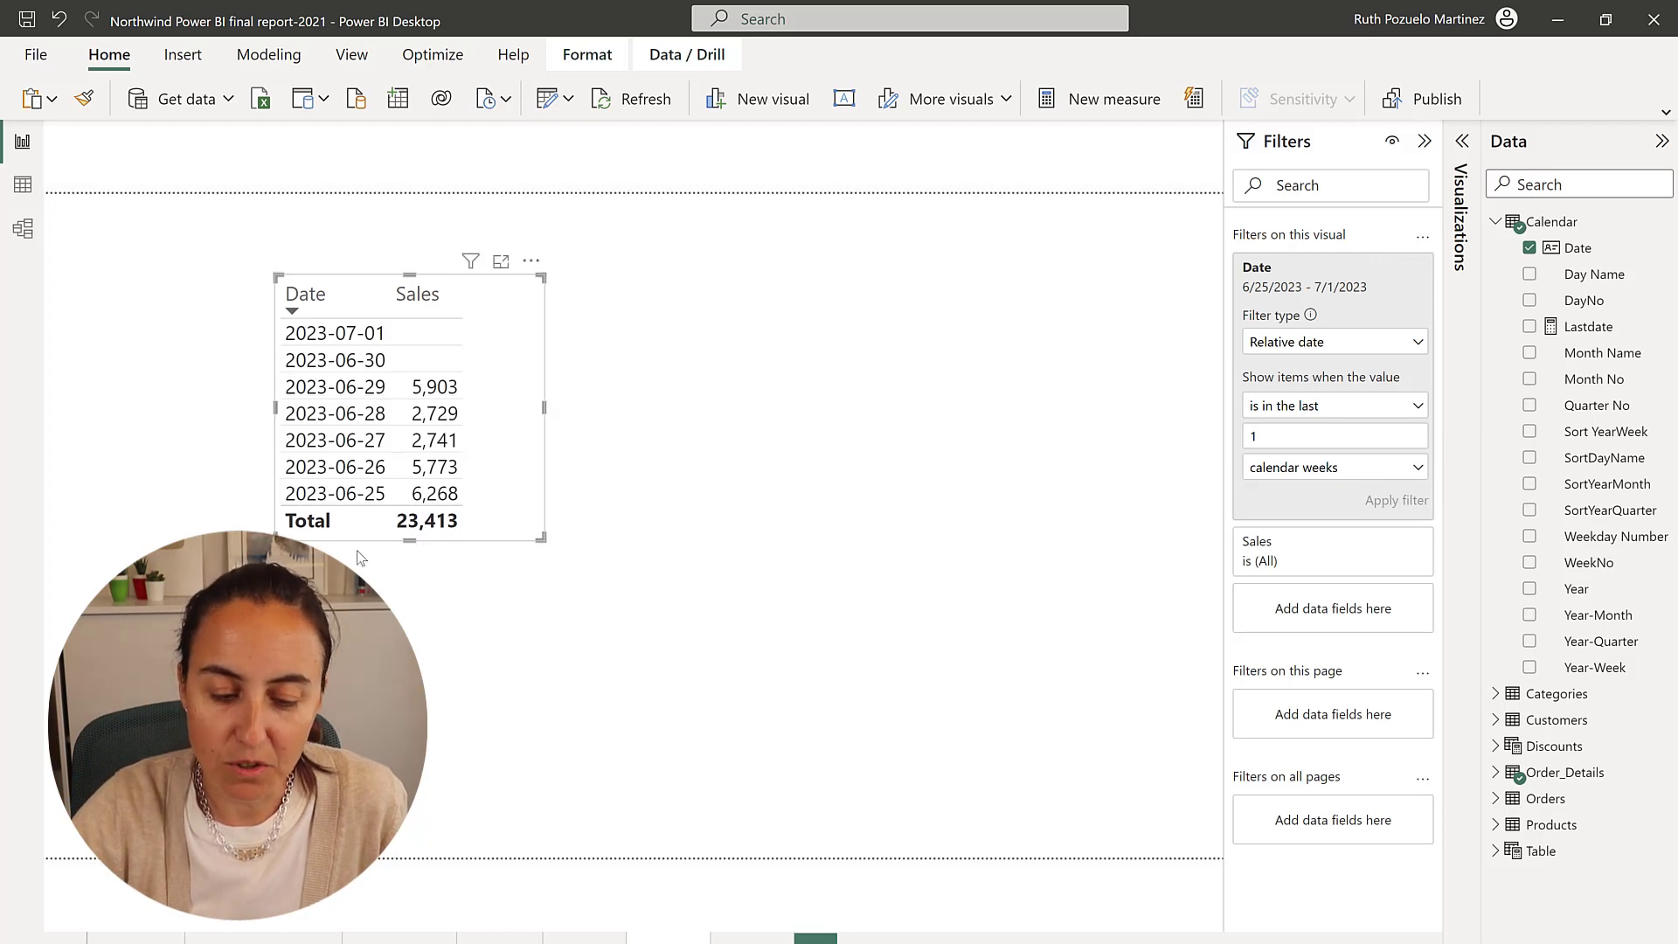
{"action": "left_click", "coordinate": [523, 516]}
{"action": "key", "text": "super+n"}
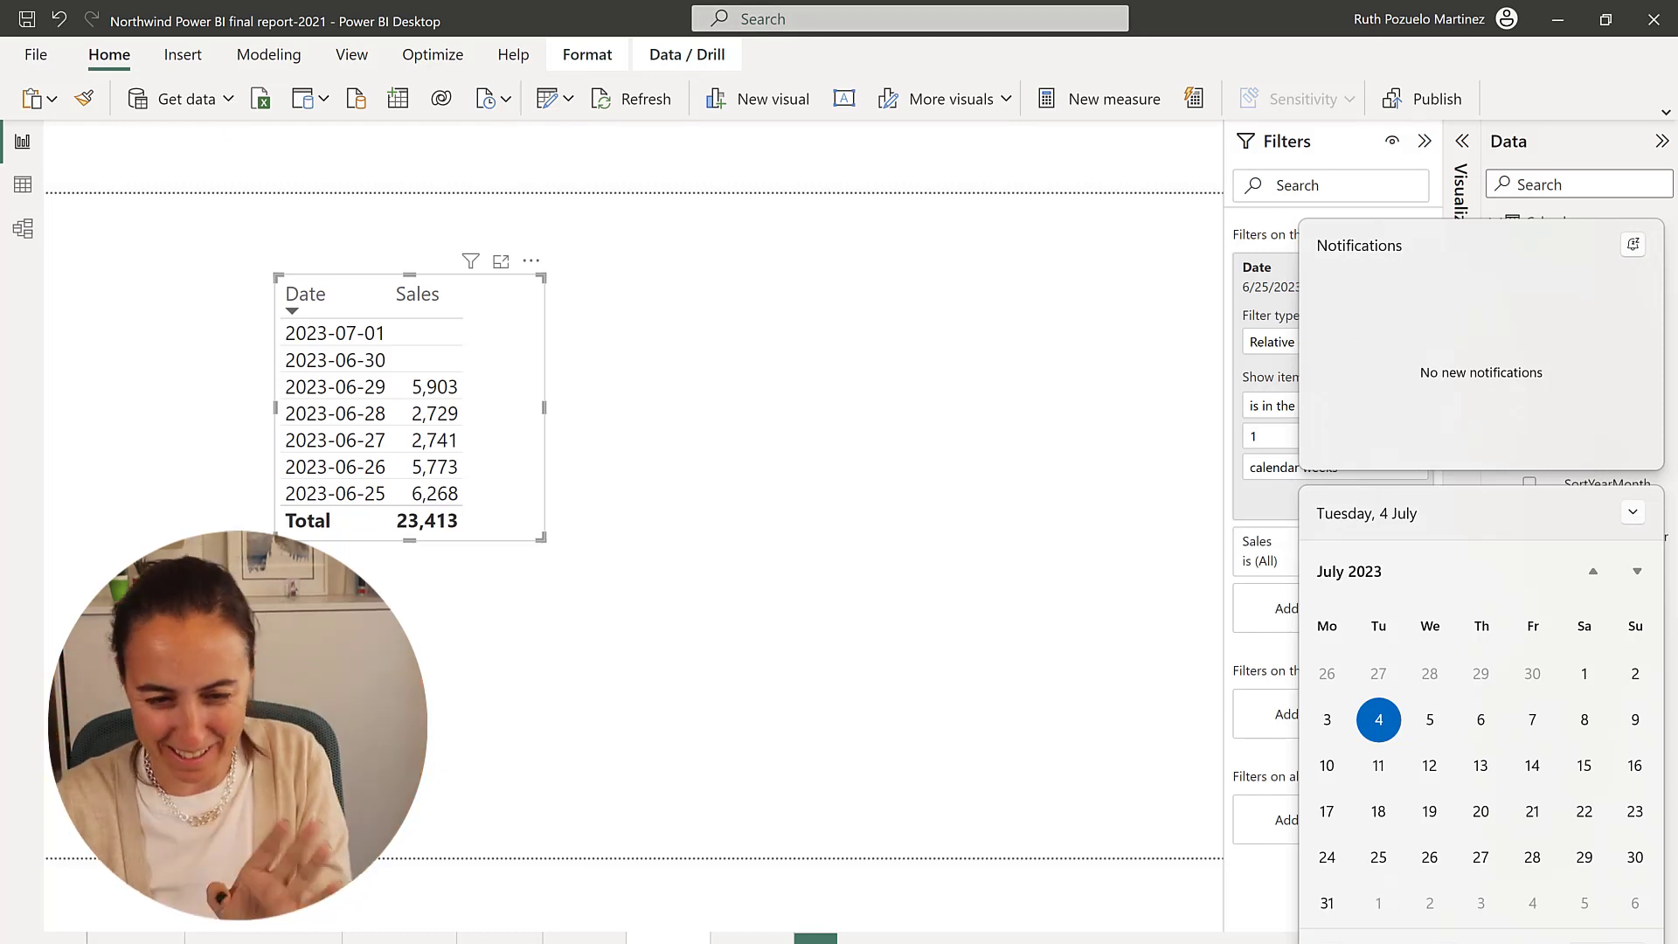
Close the system calendar and clear the table's Date filter, restoring the 1,354,338 total
{"action": "left_click", "coordinate": [796, 598]}
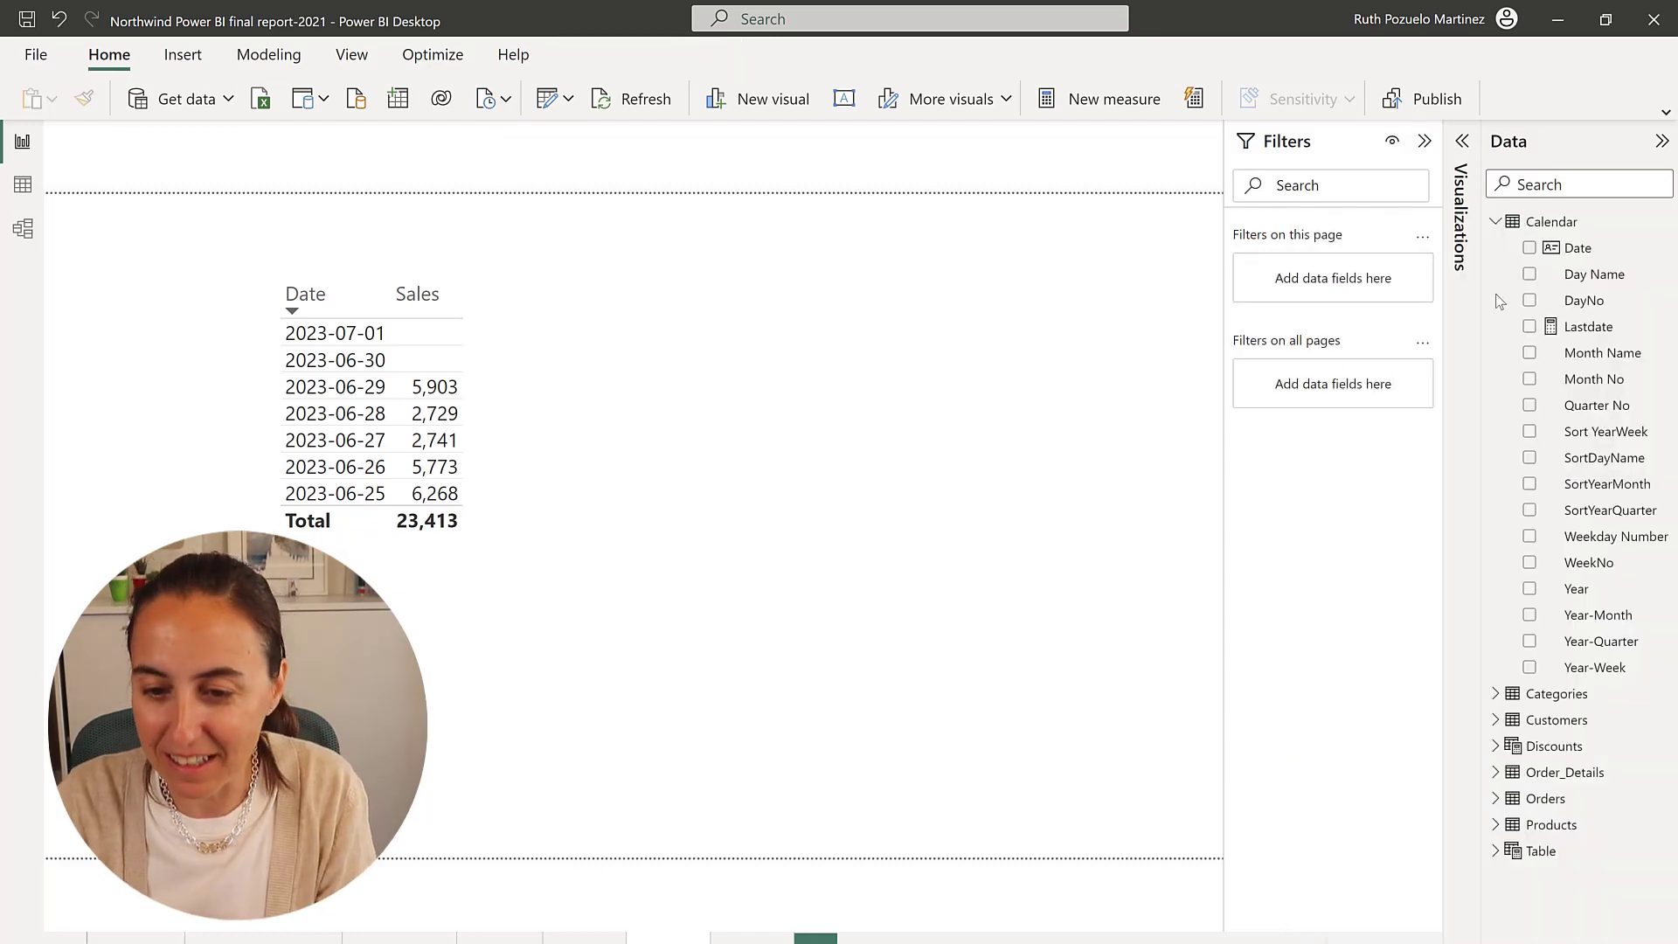
{"action": "left_click", "coordinate": [496, 347]}
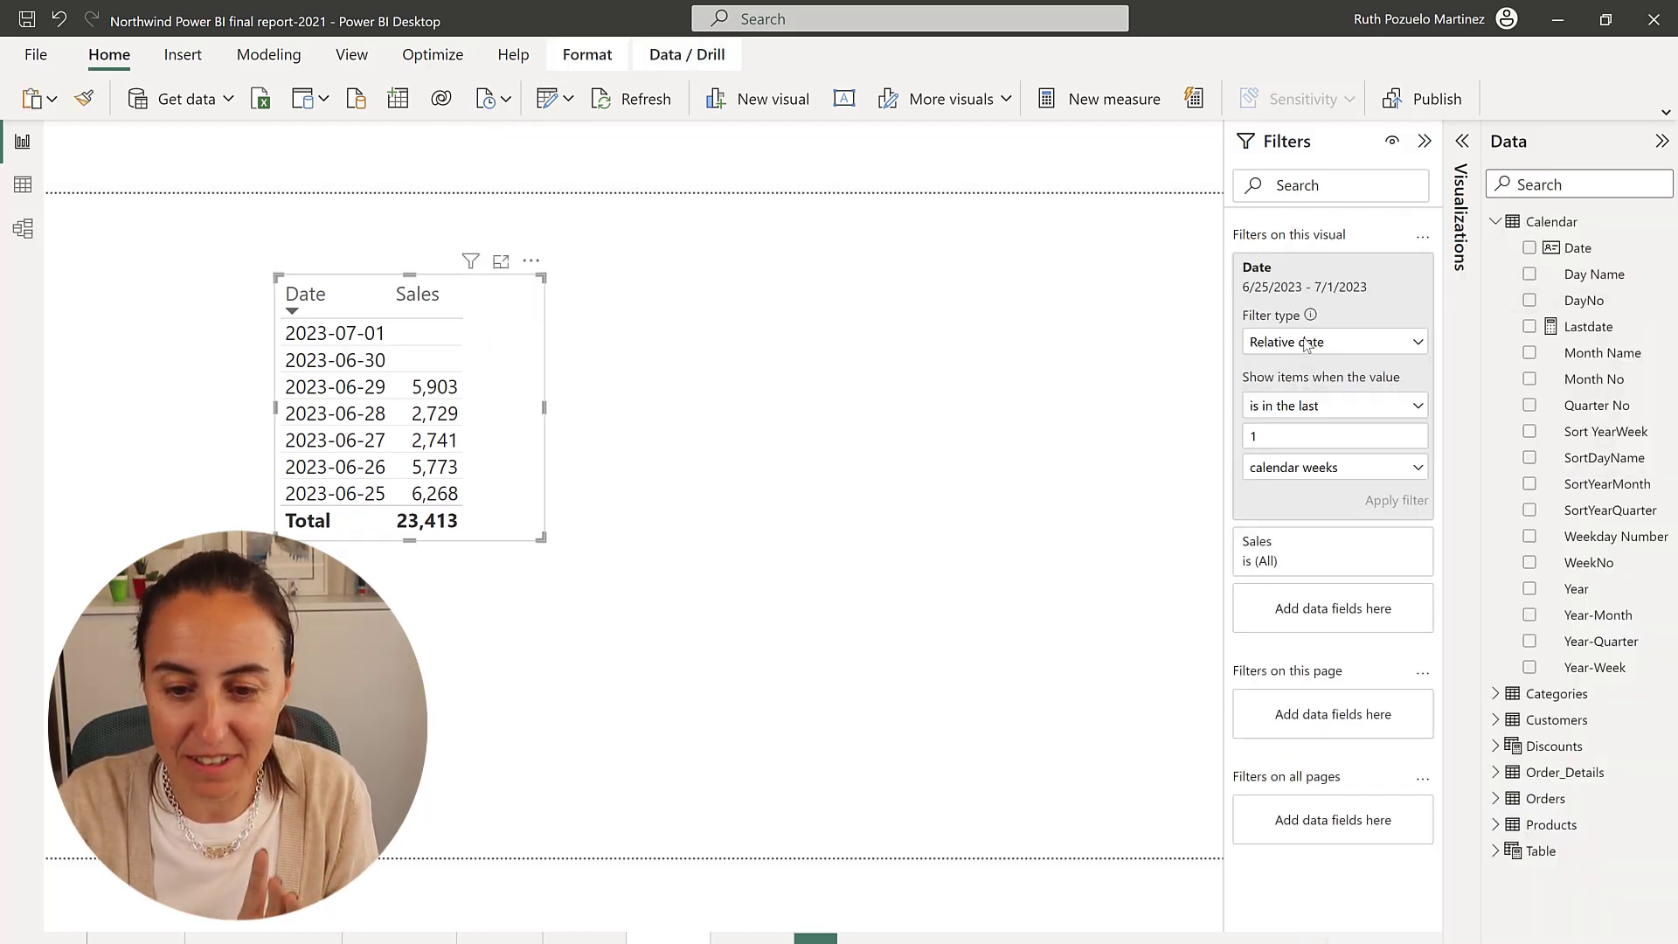
{"action": "left_click", "coordinate": [1391, 289]}
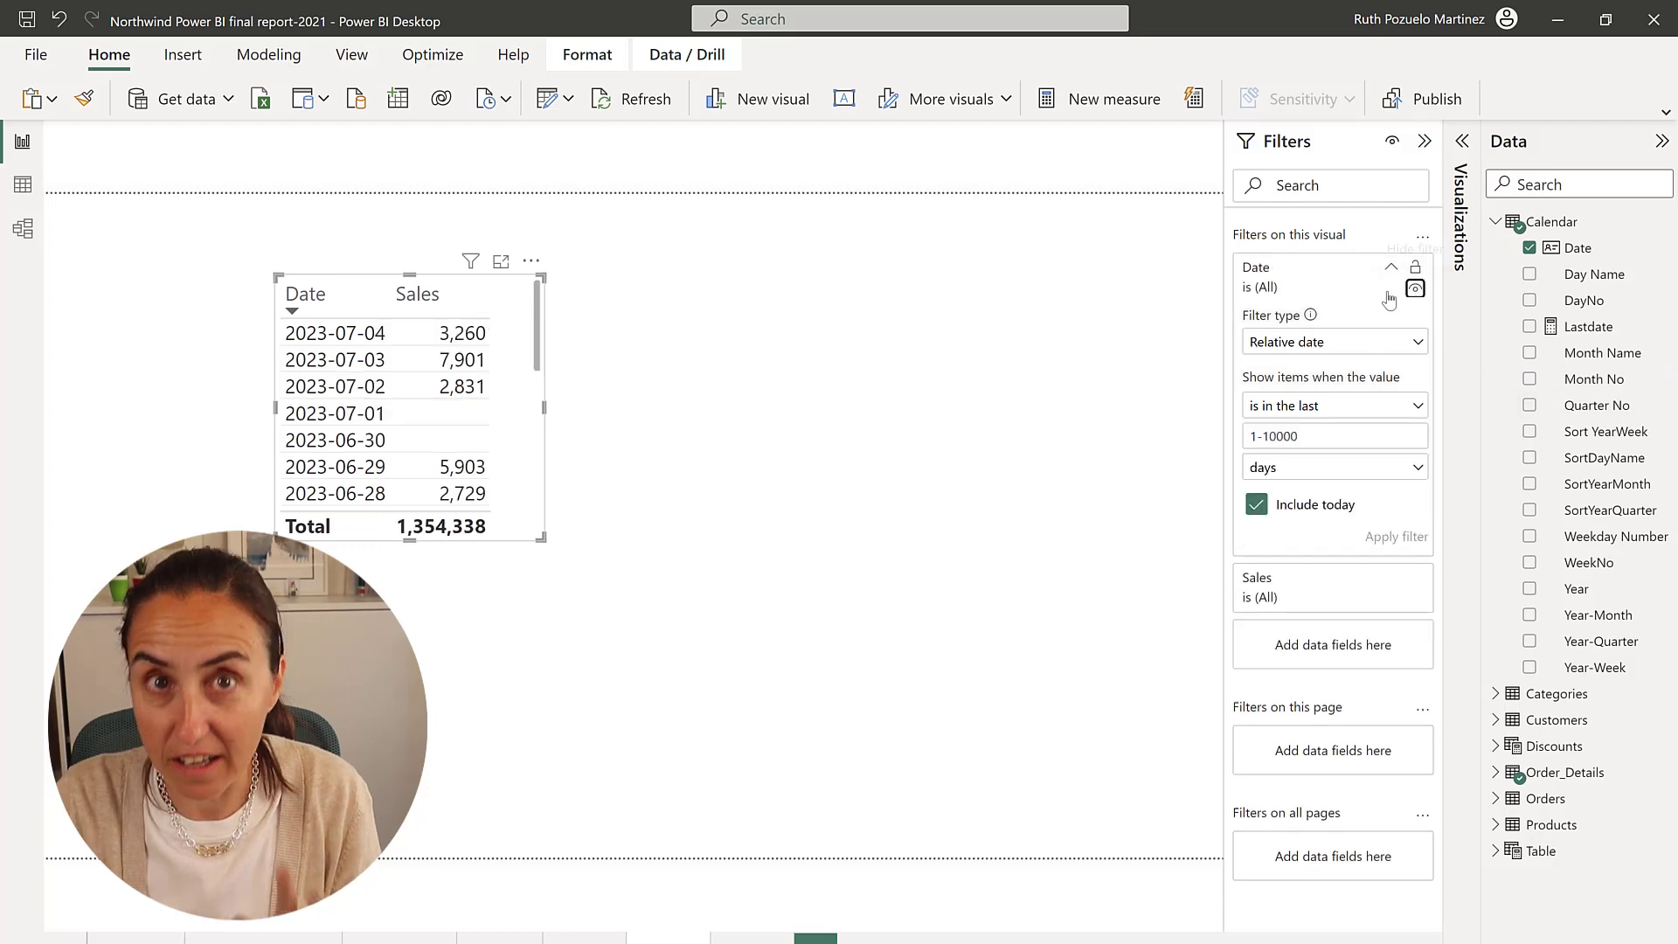
Add a Date slicer spanning 9/1/2021–7/4/2023 beside the table
{"action": "left_click_drag", "start_coordinate": [1578, 259], "coordinate": [787, 376]}
{"action": "left_click", "coordinate": [1461, 141]}
{"action": "left_click", "coordinate": [1368, 376]}
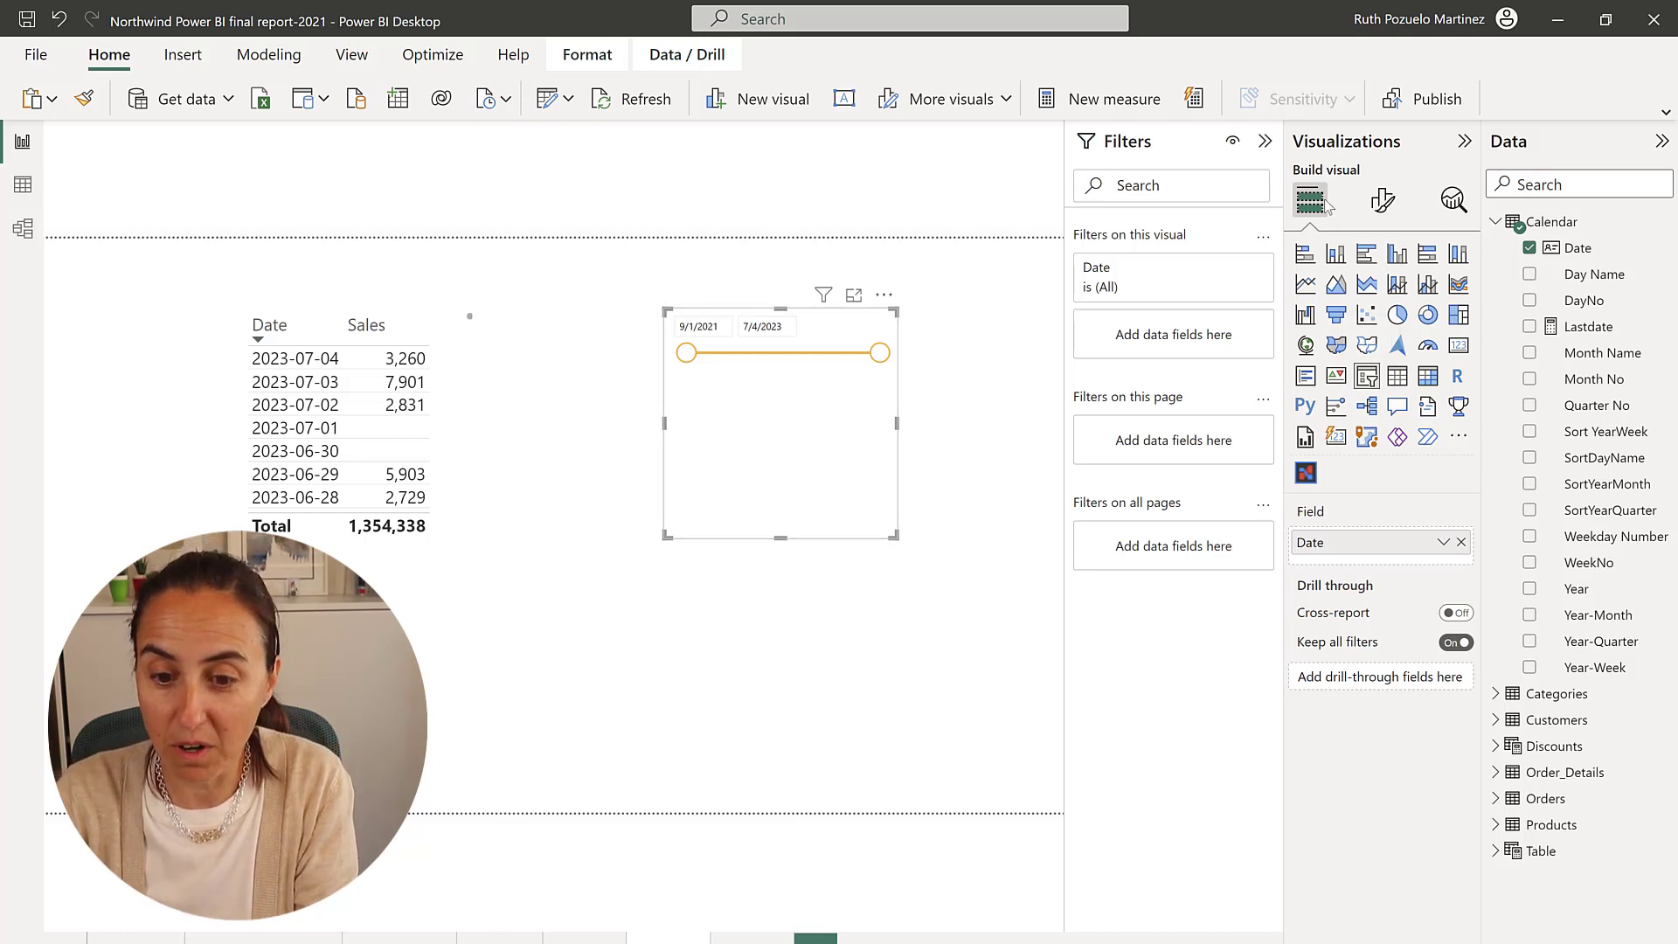
Make the Date slicer a Relative Date slicer in Weeks (Calendar), then delete it
{"action": "left_click", "coordinate": [1386, 208]}
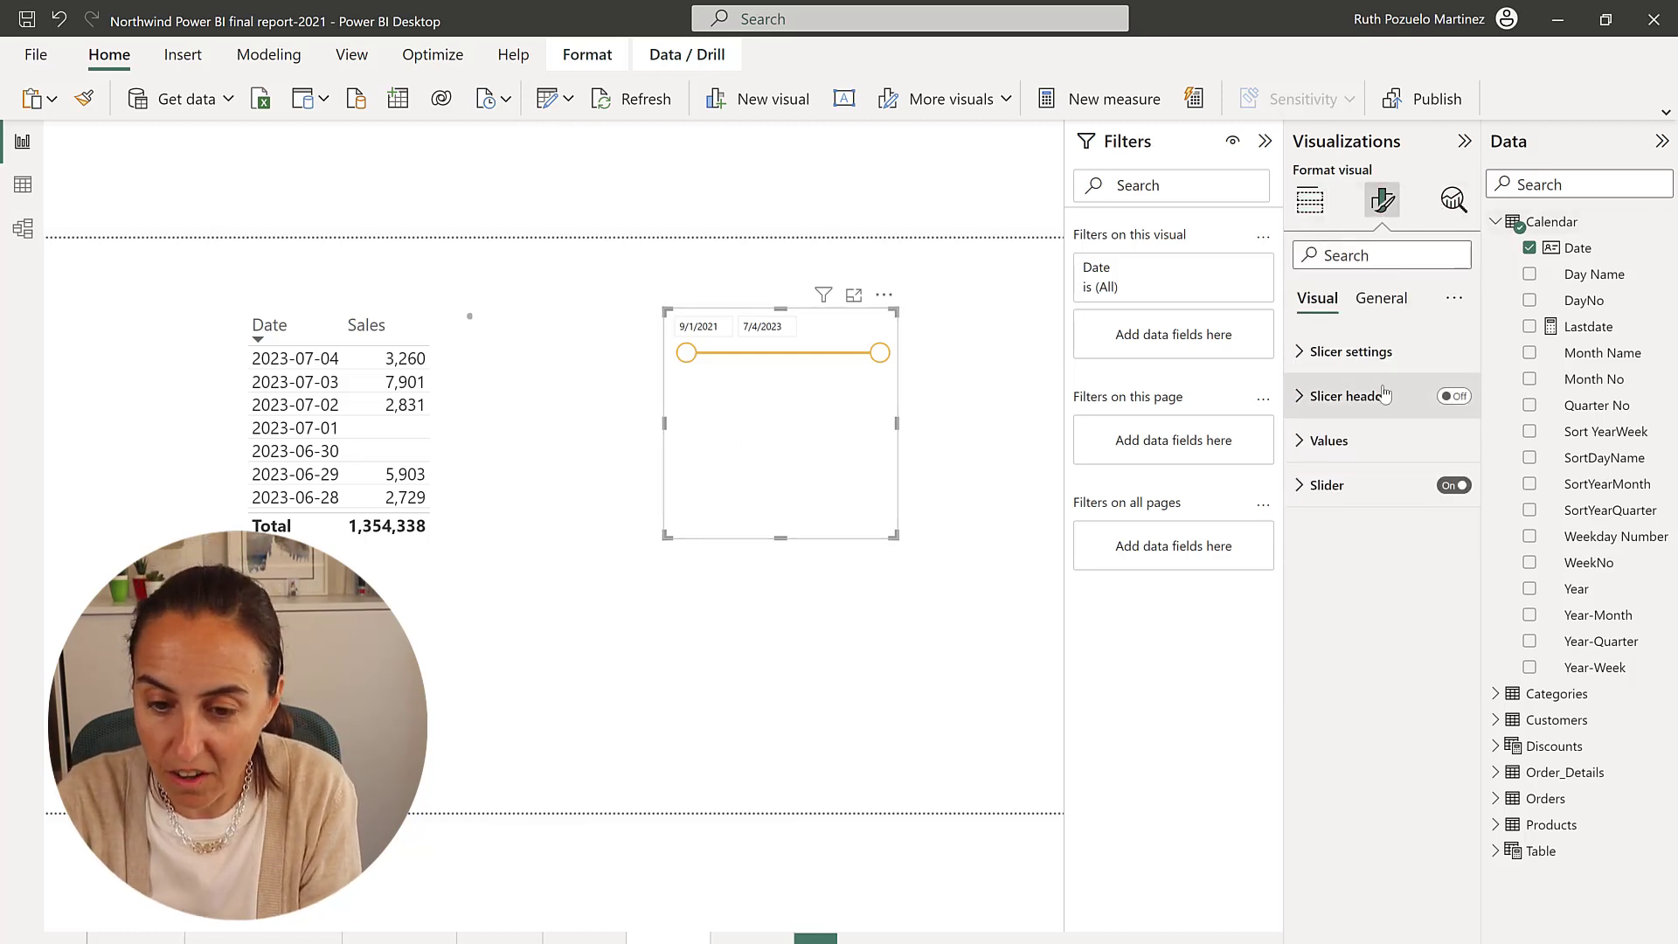
{"action": "left_click", "coordinate": [1375, 351]}
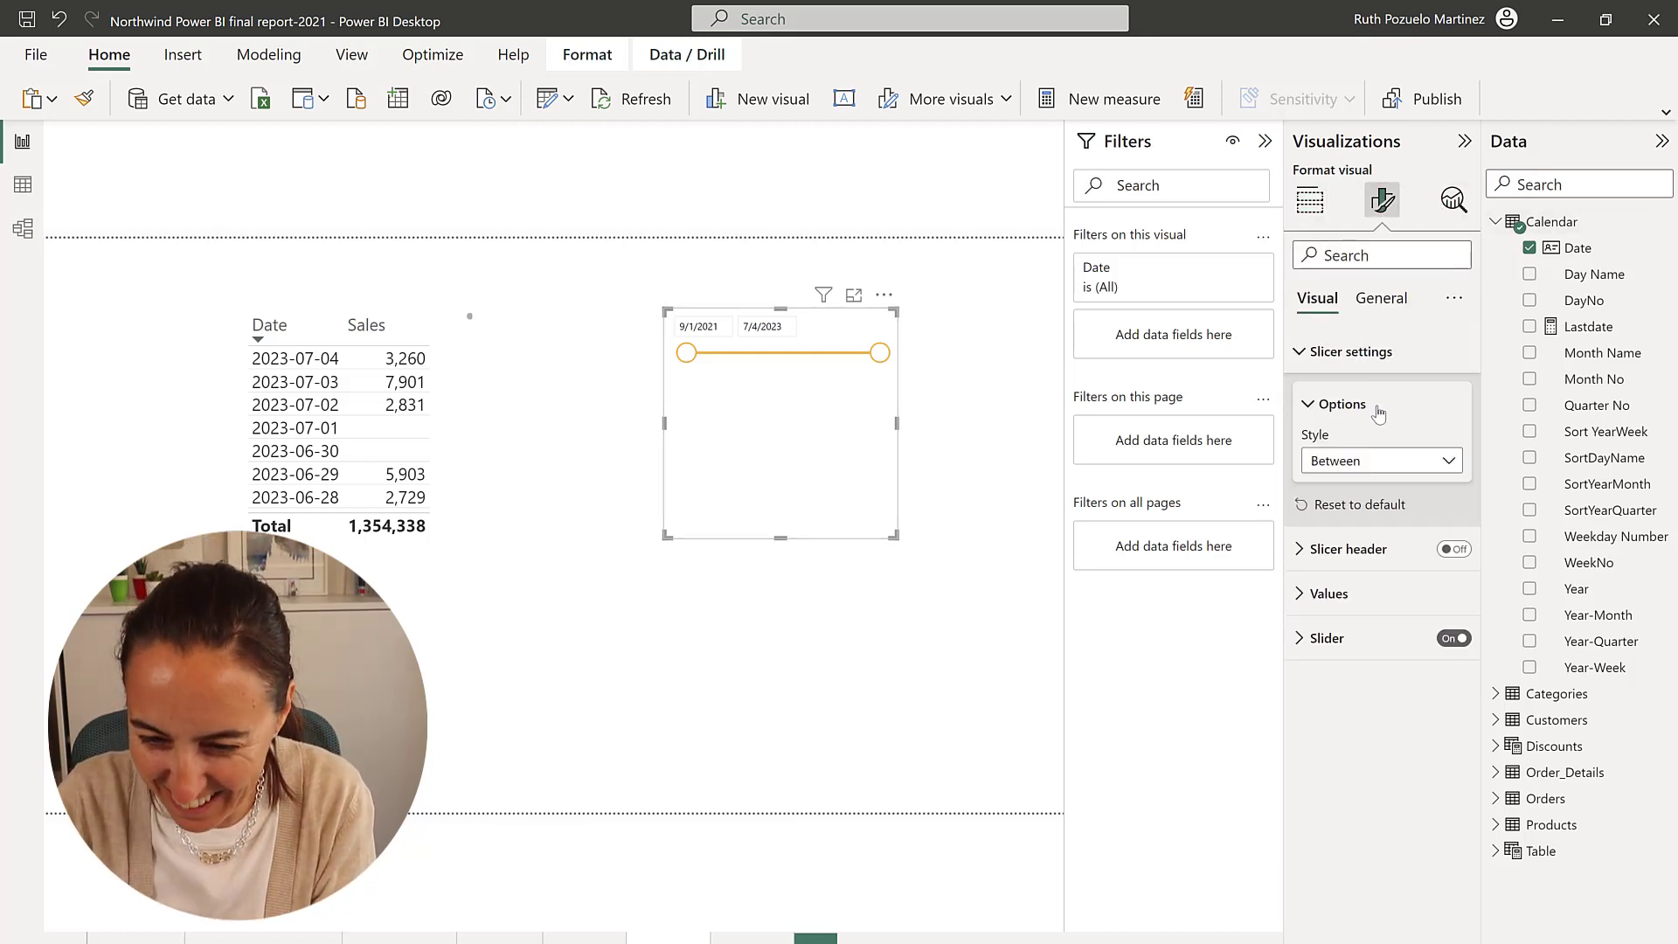
{"action": "left_click", "coordinate": [1370, 460]}
{"action": "left_click", "coordinate": [1368, 644]}
{"action": "left_click", "coordinate": [834, 327]}
{"action": "left_click", "coordinate": [837, 430]}
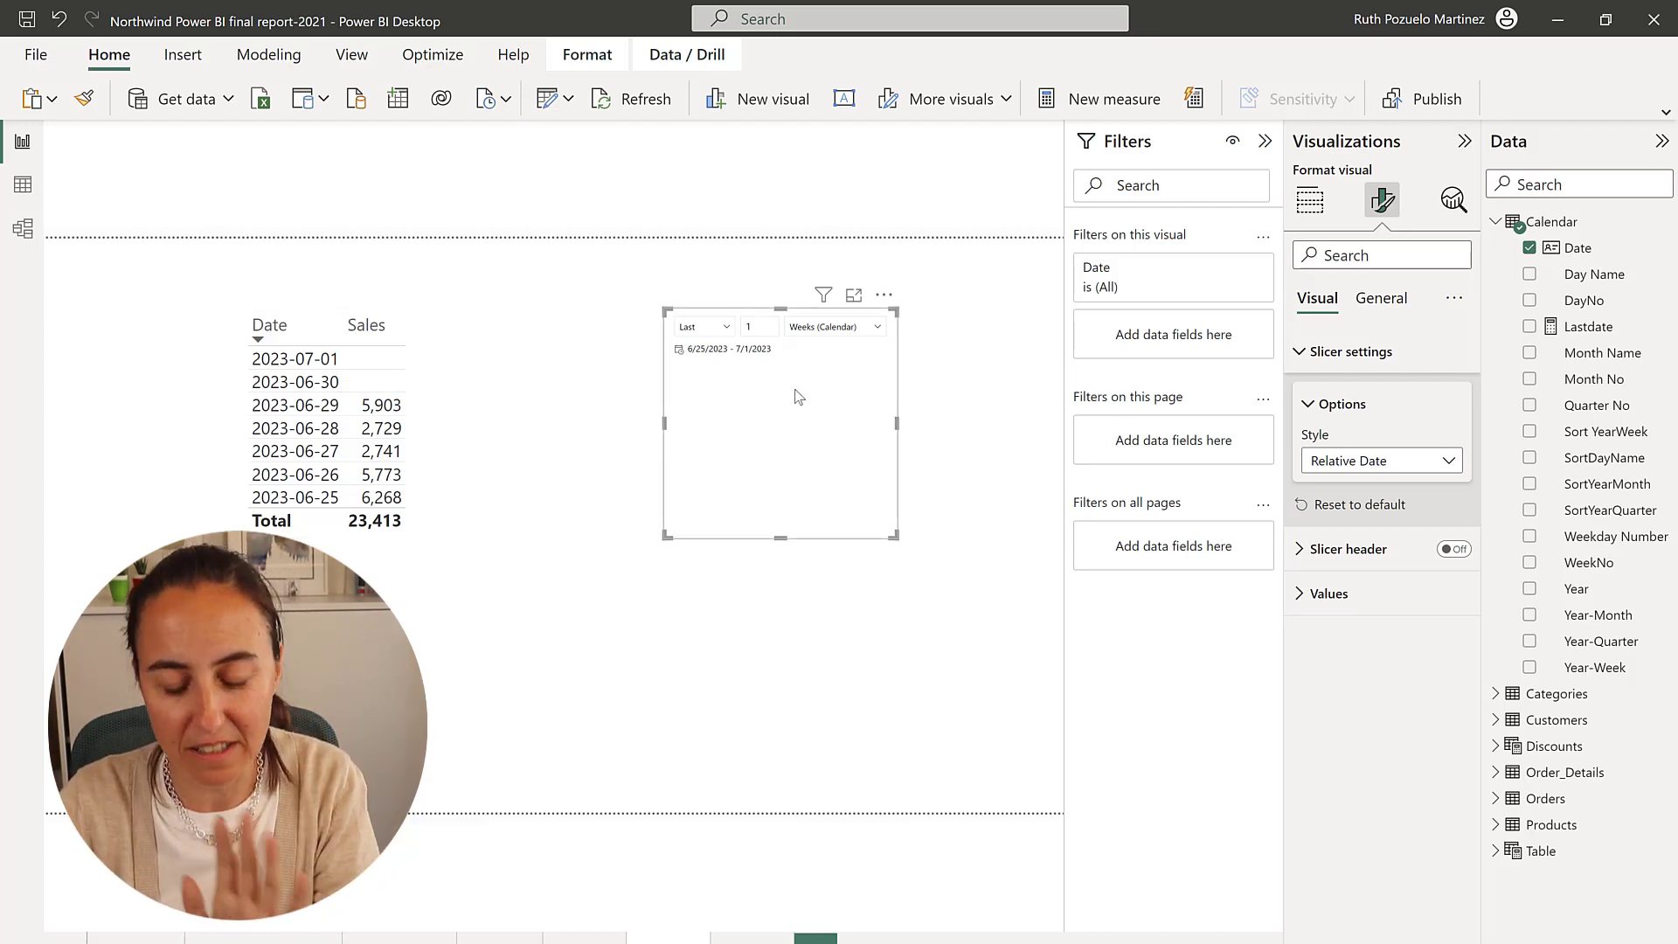
{"action": "key", "text": "Delete"}
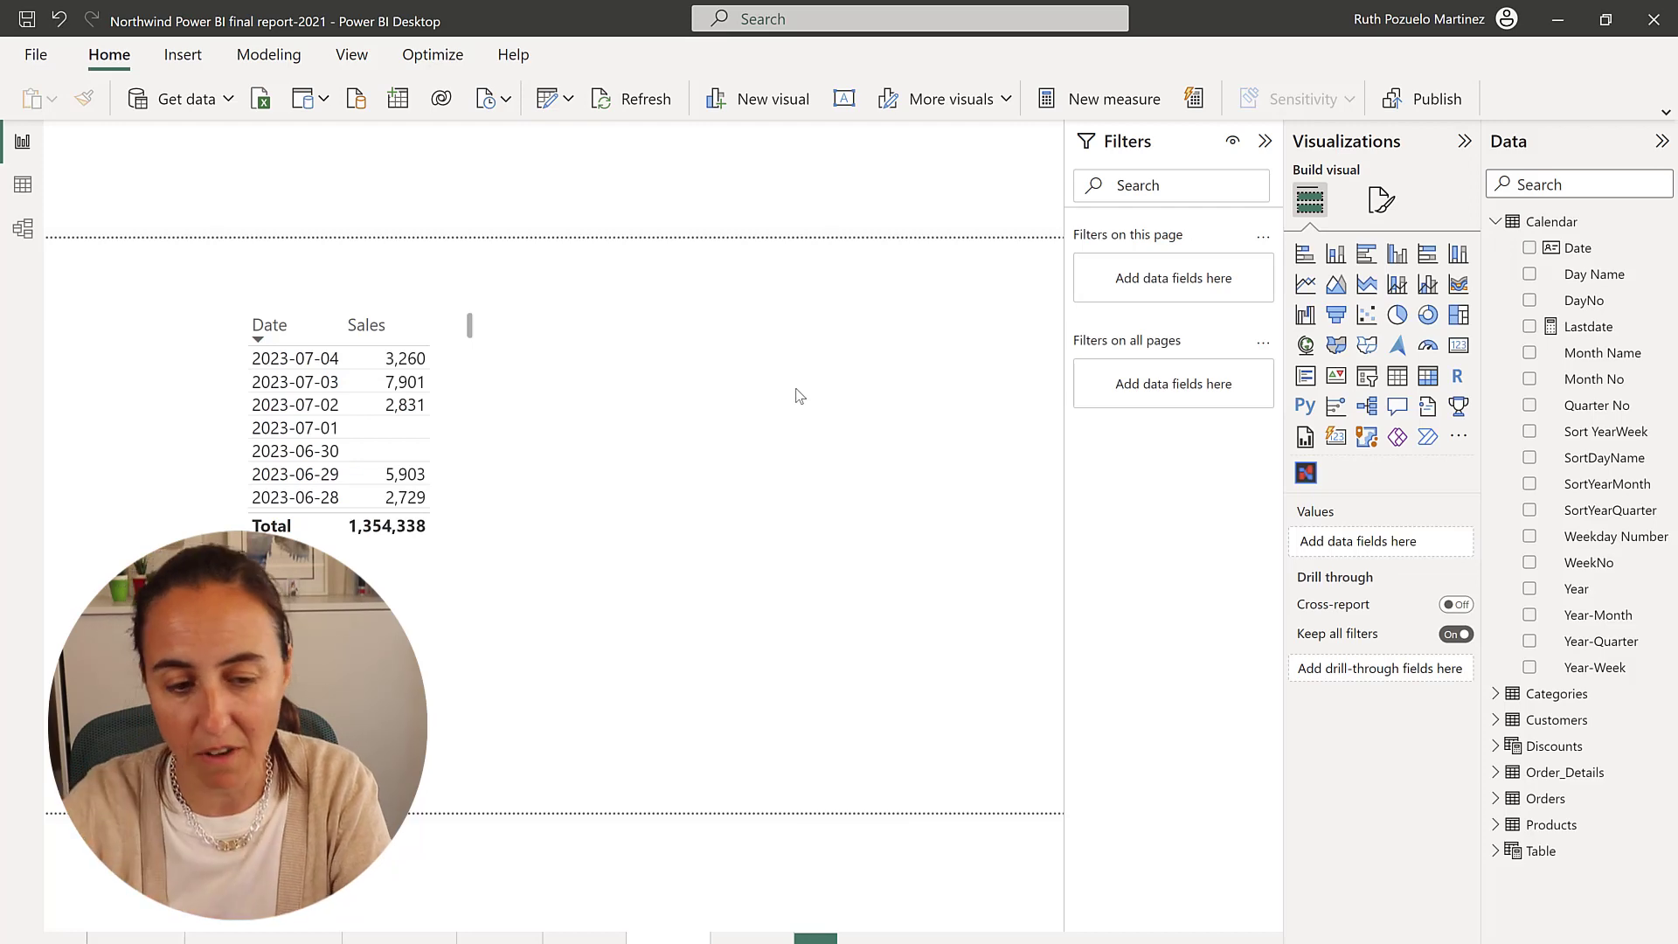
In Transform data, select the Calendar query and start an Add Column > Custom Column
{"action": "left_click", "coordinate": [543, 103]}
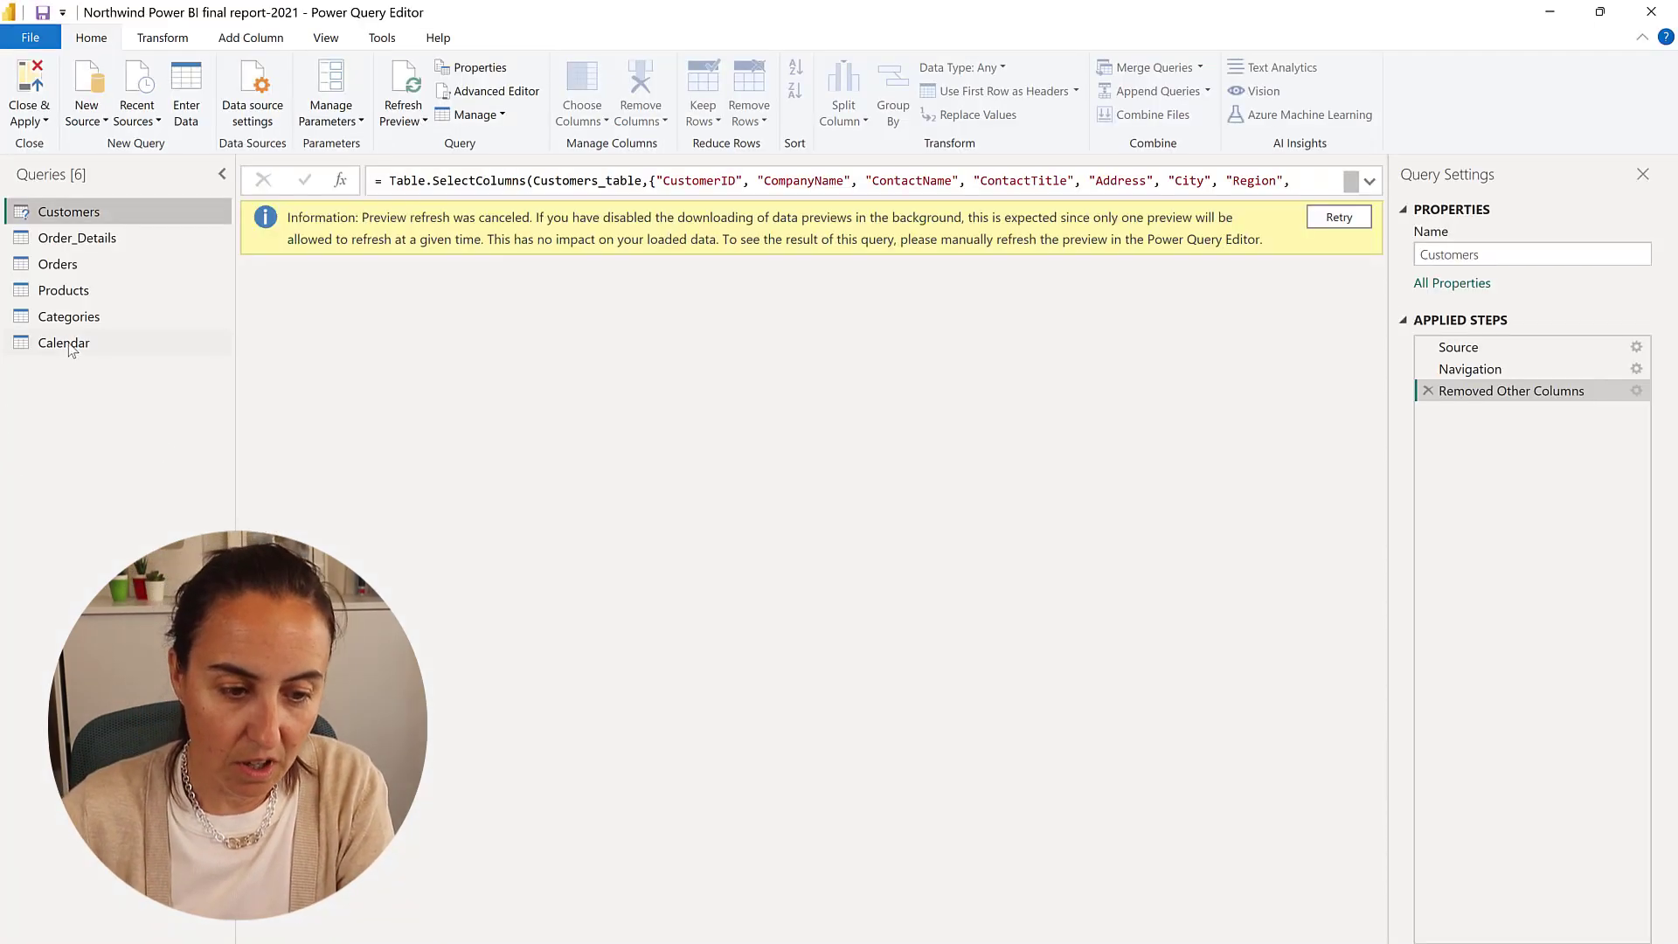
{"action": "left_click", "coordinate": [68, 317]}
{"action": "left_click", "coordinate": [70, 349]}
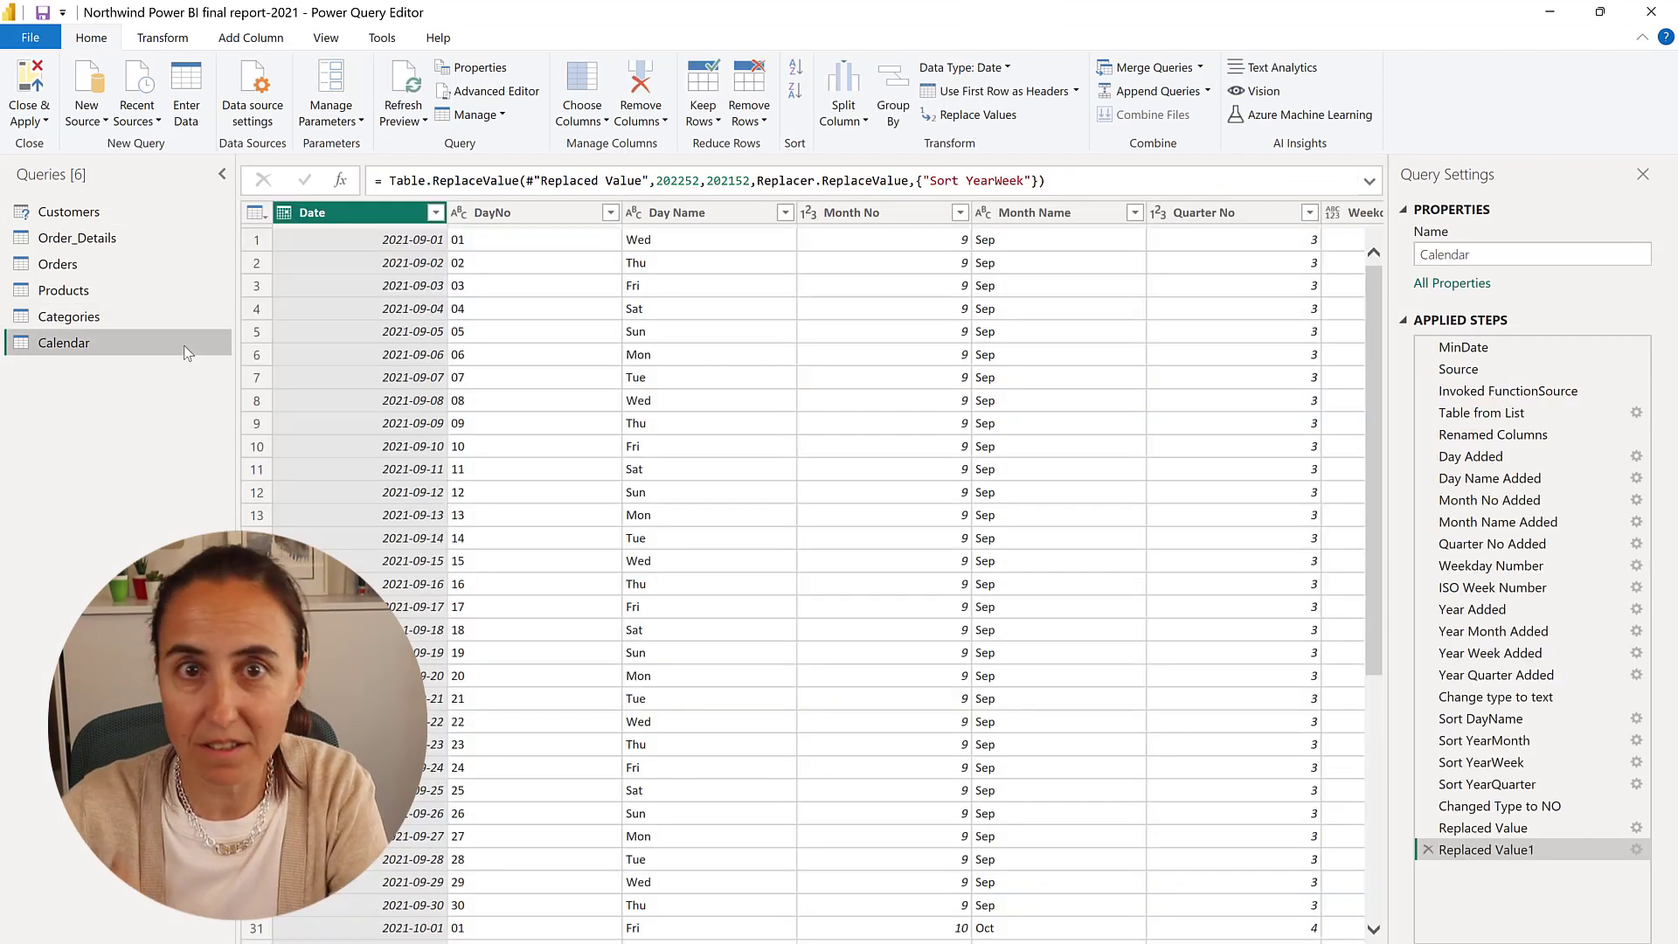
{"action": "left_click", "coordinate": [251, 38]}
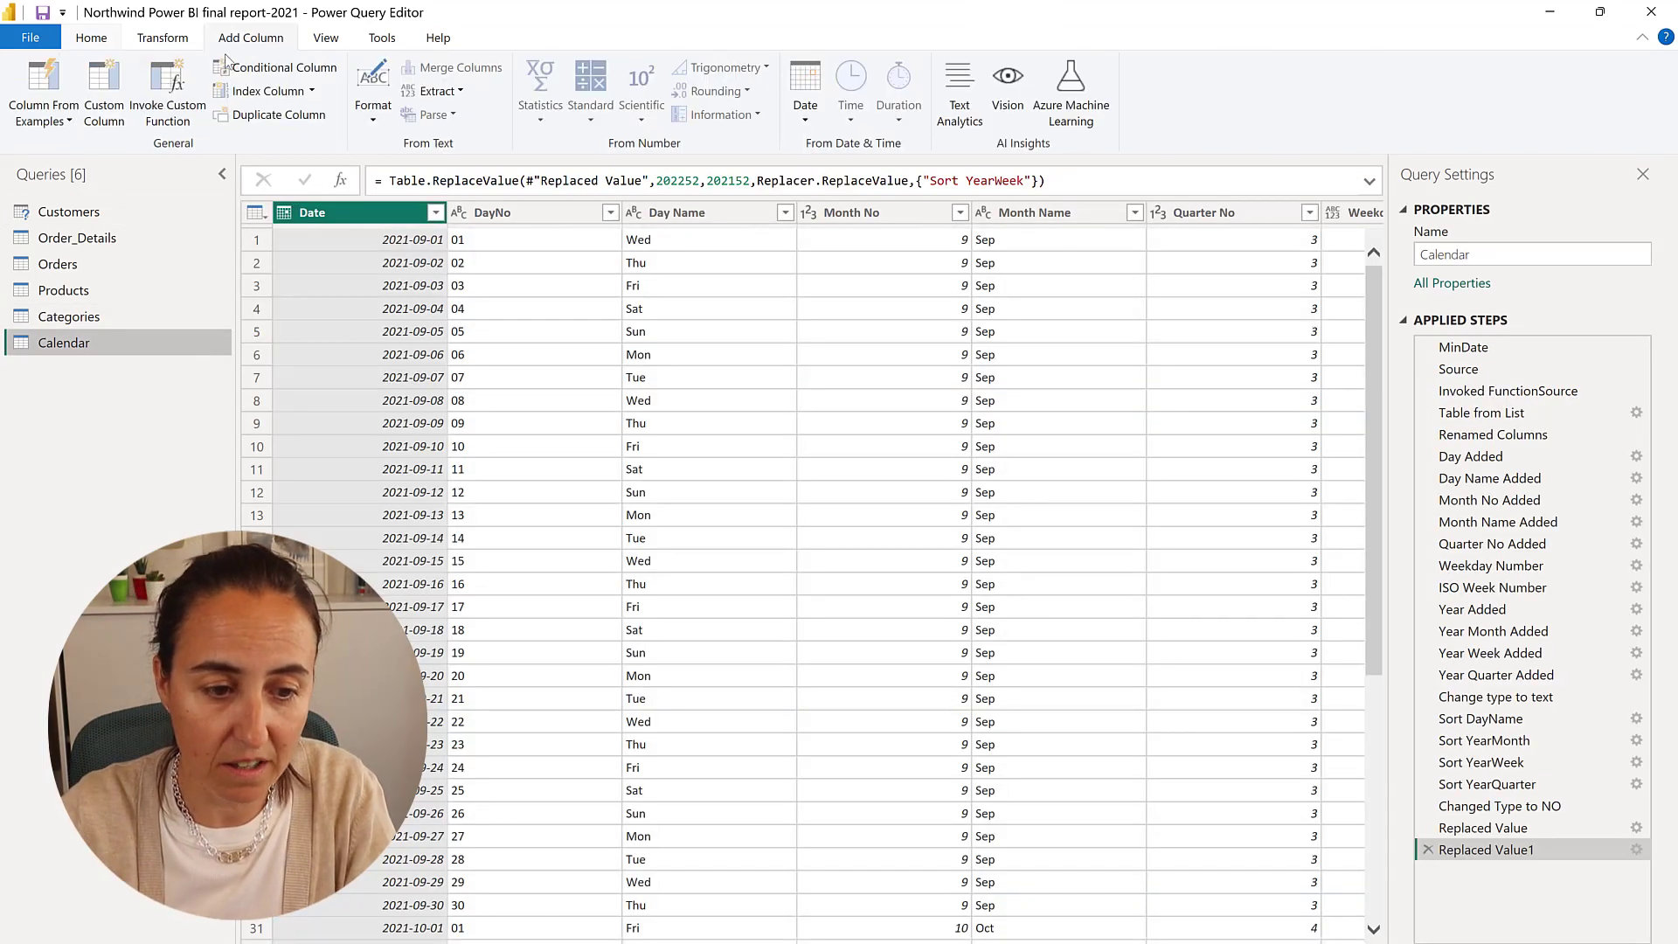
{"action": "left_click", "coordinate": [102, 92]}
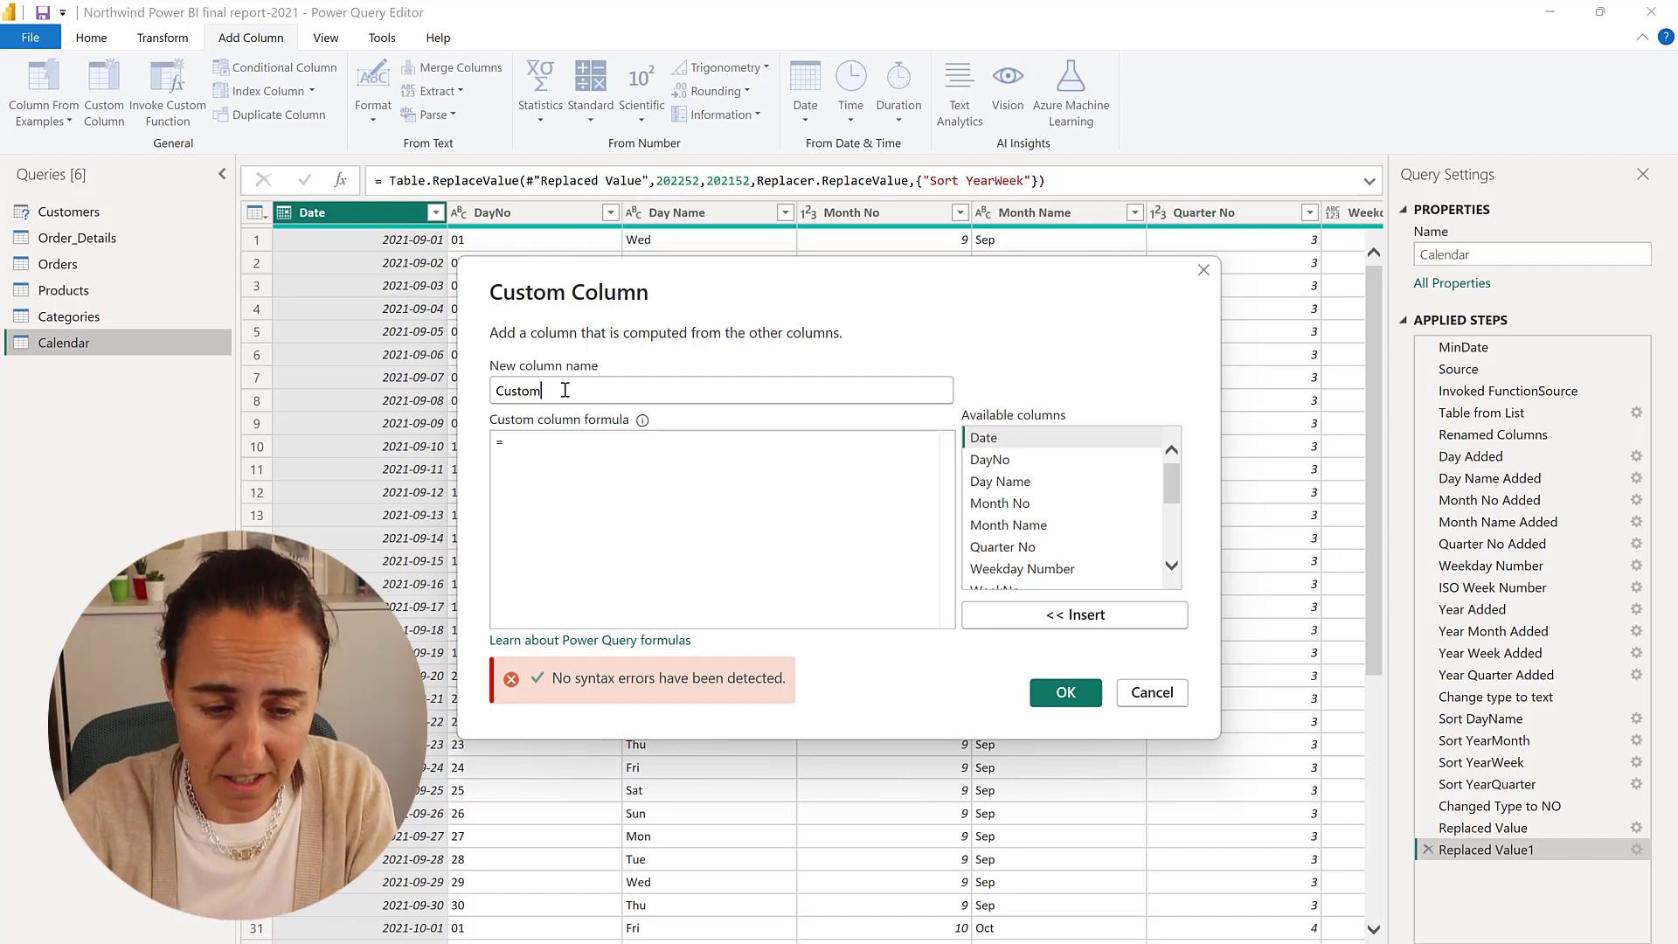
Create the custom column 'Prev Week' with formula Date.IsInPreviousWeek([Date])
{"action": "left_click_drag", "start_coordinate": [543, 391], "coordinate": [408, 398]}
{"action": "type", "text": "Prev "}
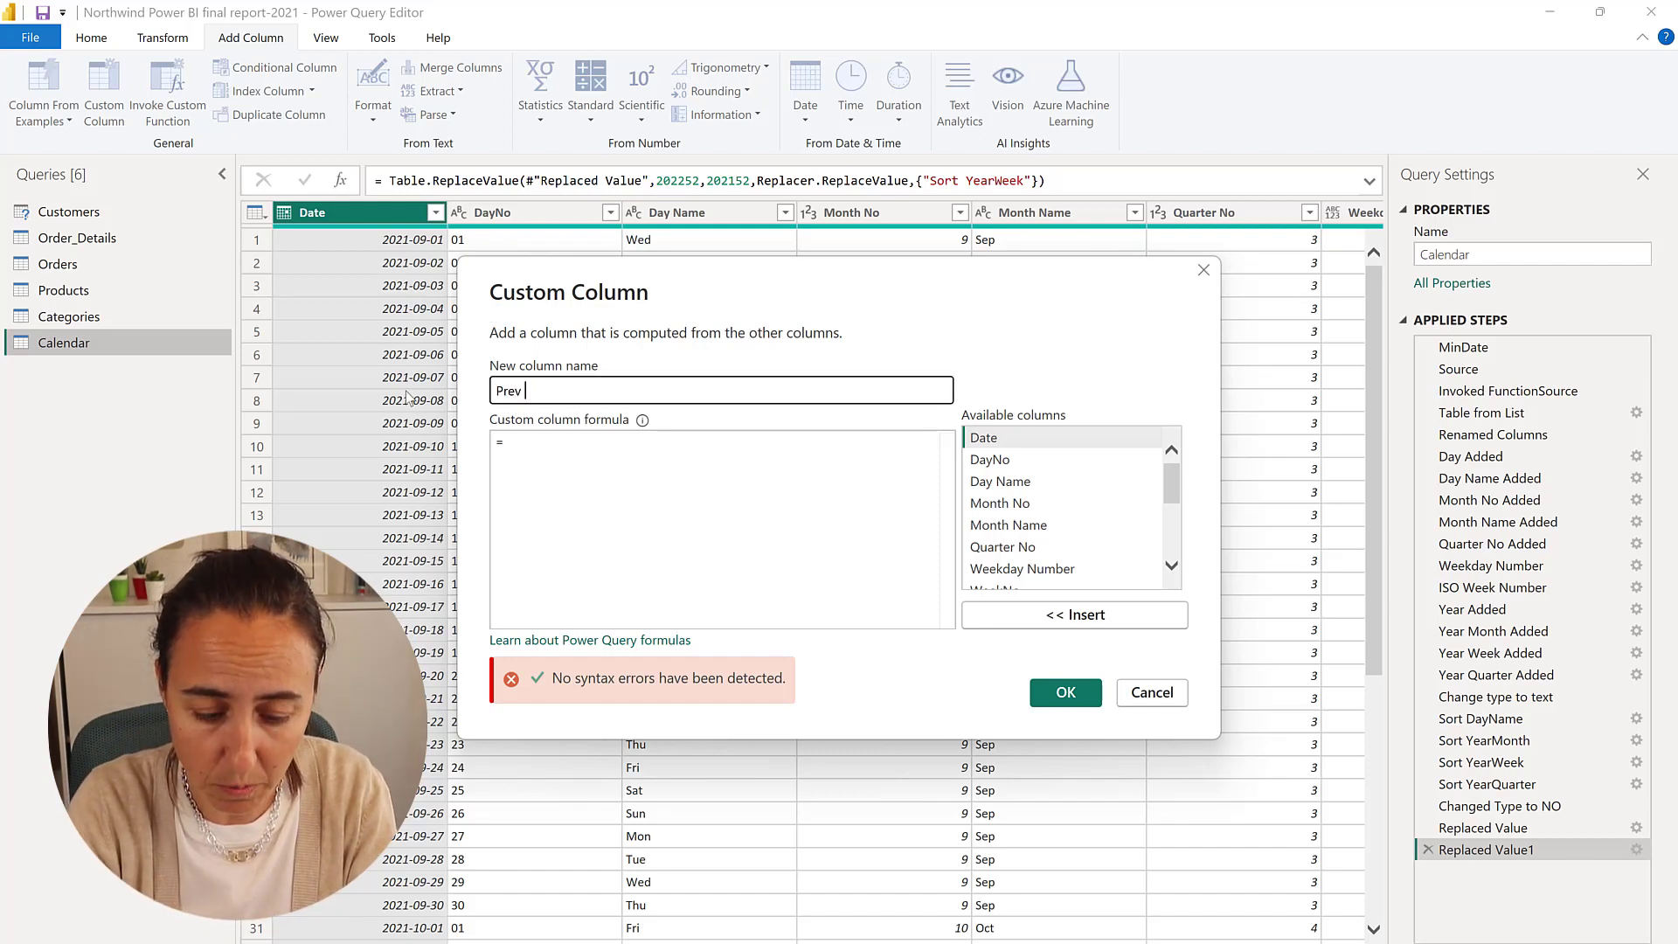
{"action": "type", "text": "Week"}
{"action": "left_click", "coordinate": [538, 444]}
{"action": "type", "text": "Date.isin"}
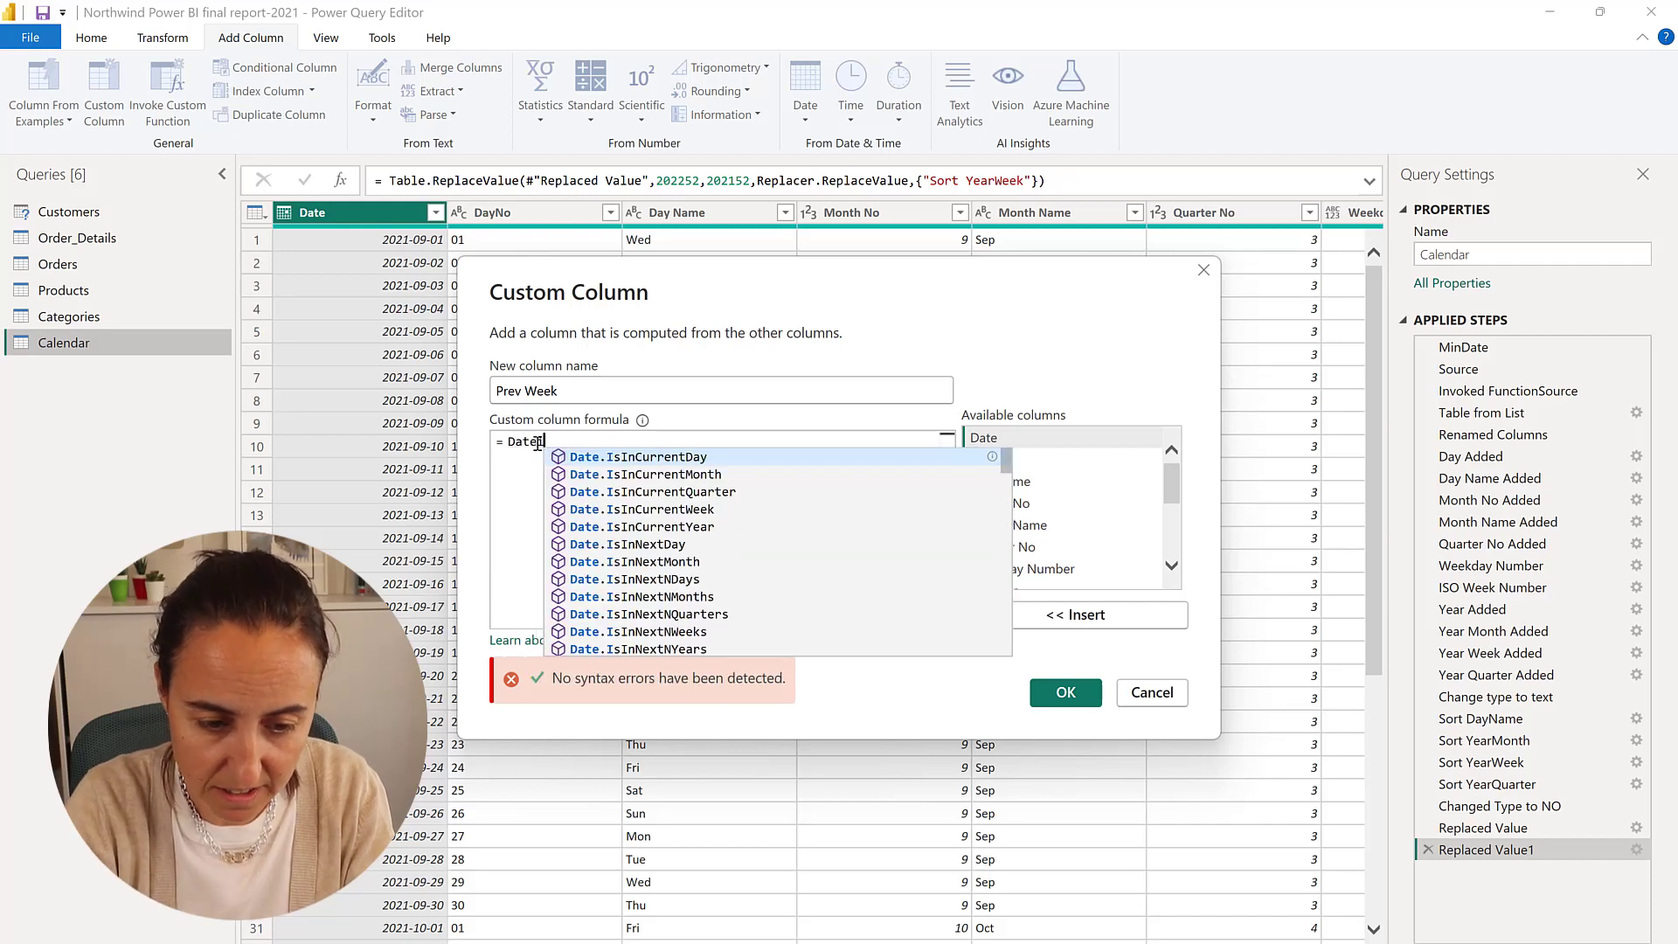
{"action": "key", "text": "Down"}
{"action": "key", "text": "Down"}
{"action": "key", "text": "Down"}
{"action": "key", "text": "Down"}
{"action": "key", "text": "Down"}
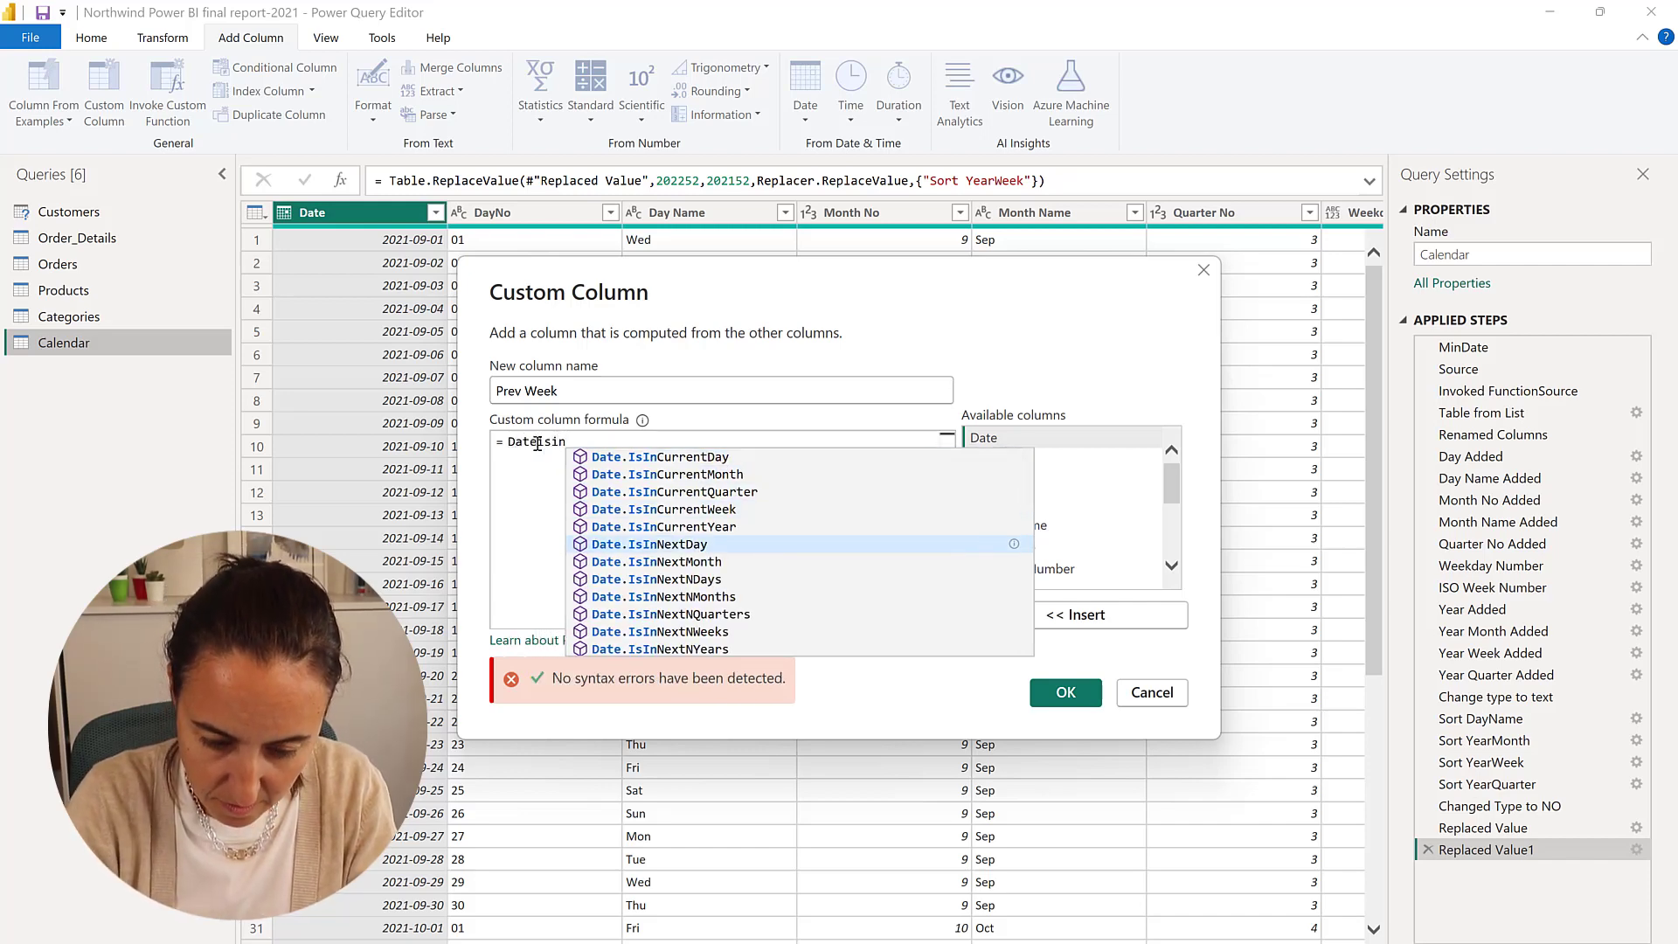
{"action": "type", "text": "pro"}
{"action": "key", "text": "Down"}
{"action": "key", "text": "Down"}
{"action": "key", "text": "Down"}
{"action": "key", "text": "Down"}
{"action": "key", "text": "Down"}
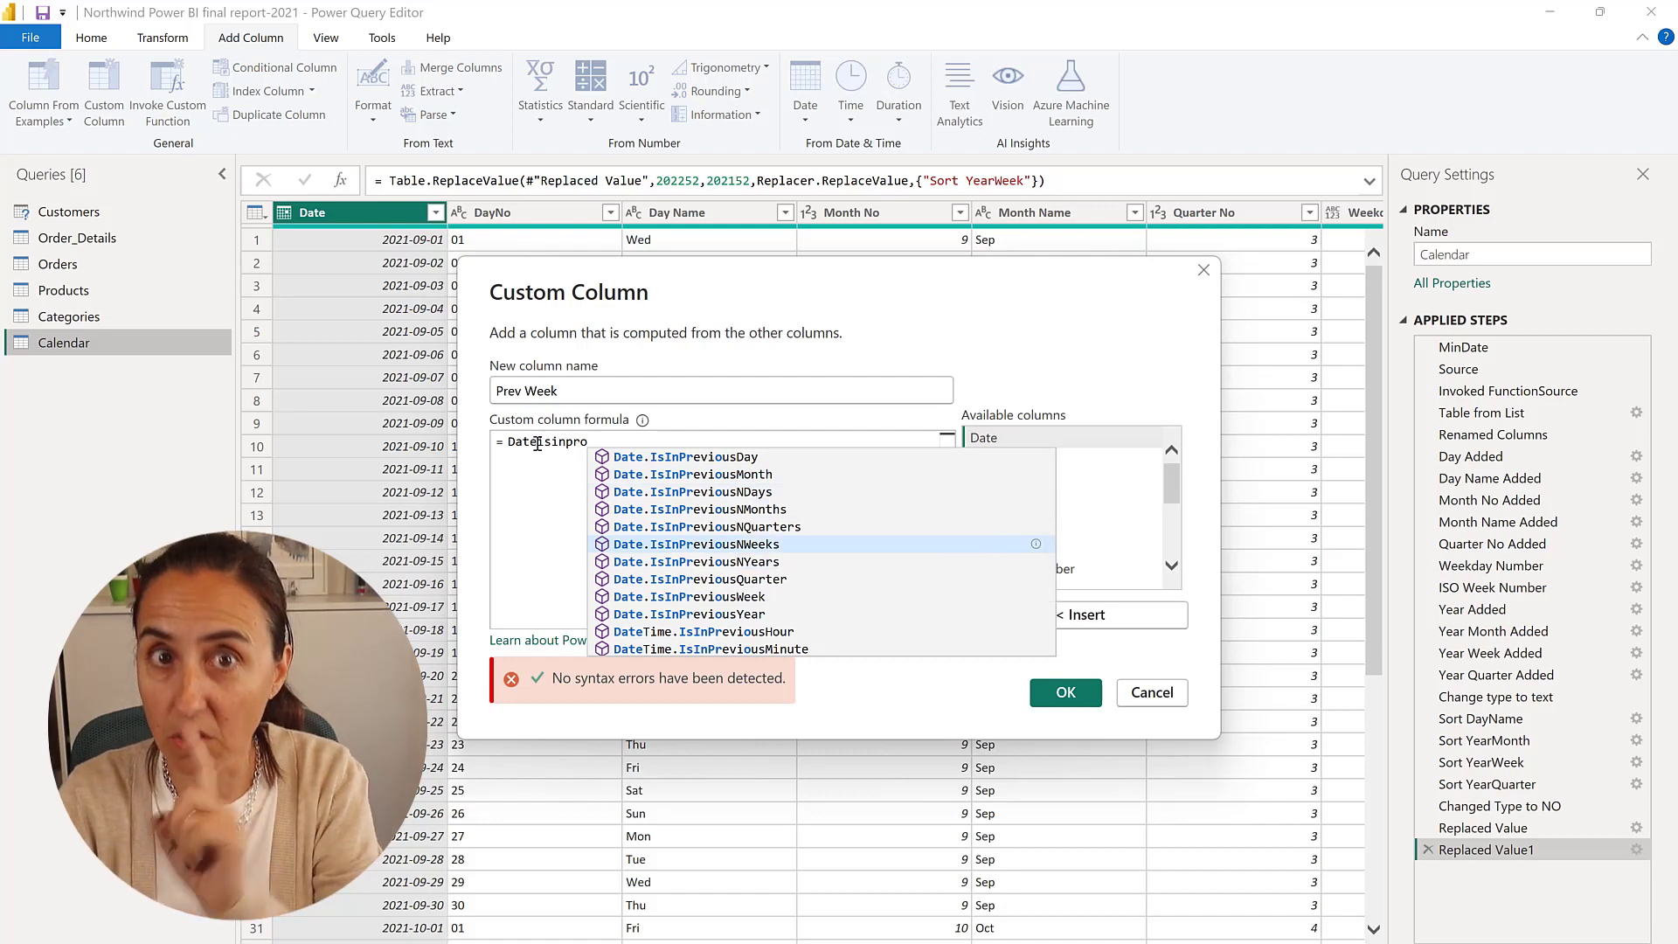
{"action": "key", "text": "Down"}
{"action": "key", "text": "Down"}
{"action": "key", "text": "Down"}
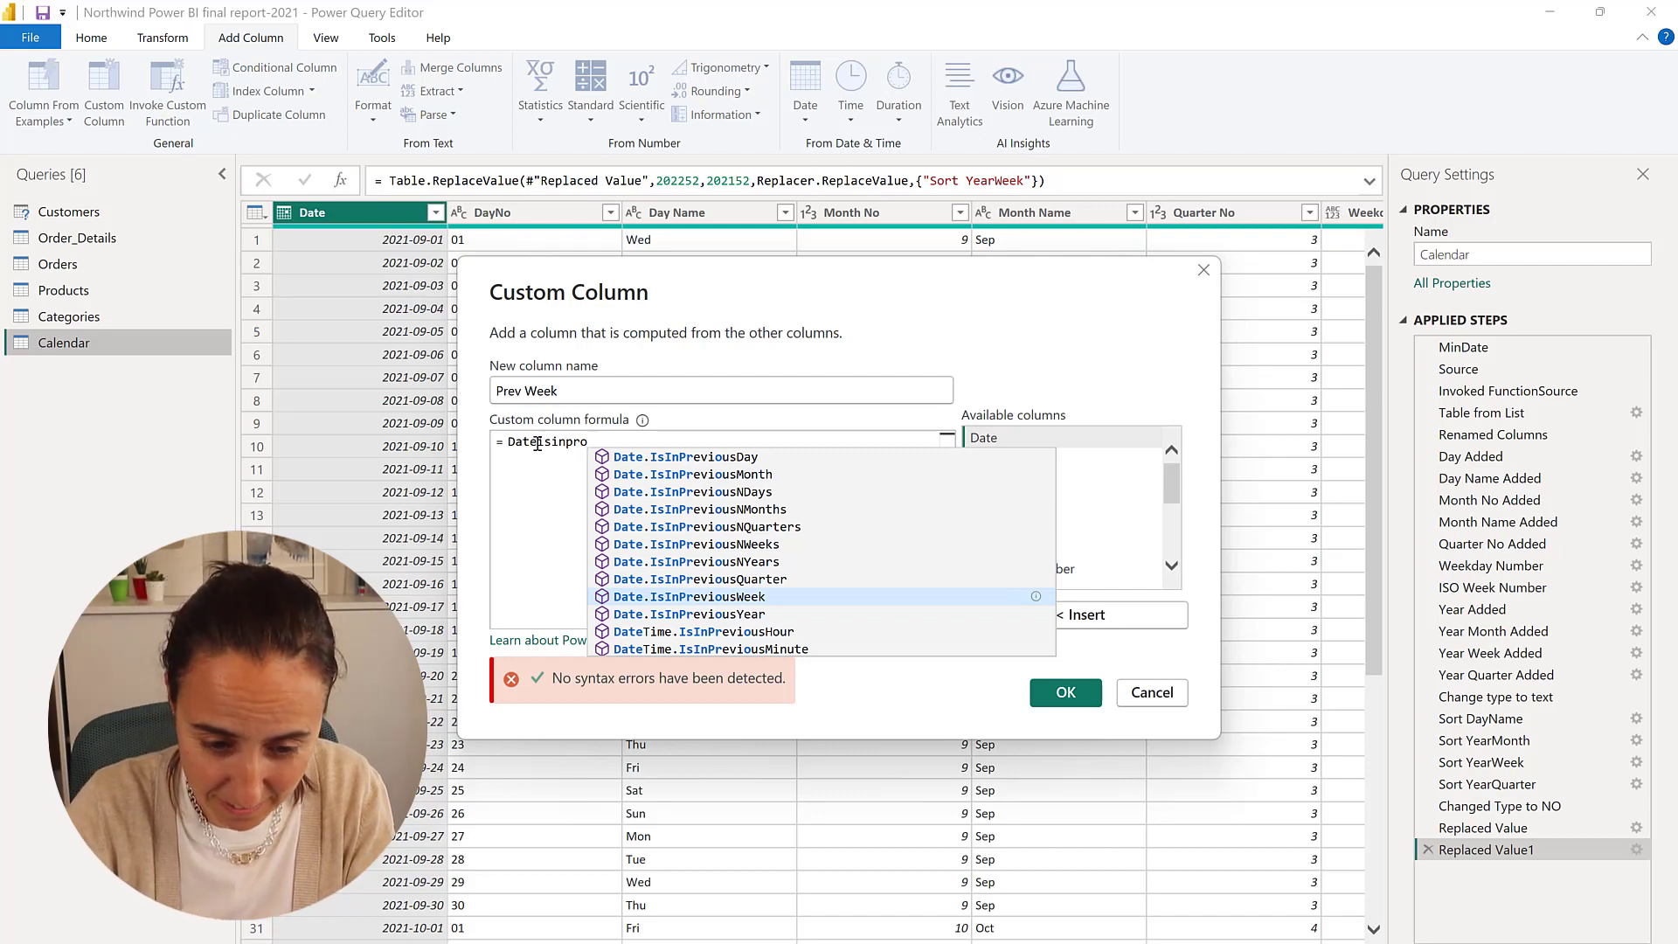
{"action": "key", "text": "Tab"}
{"action": "type", "text": "("}
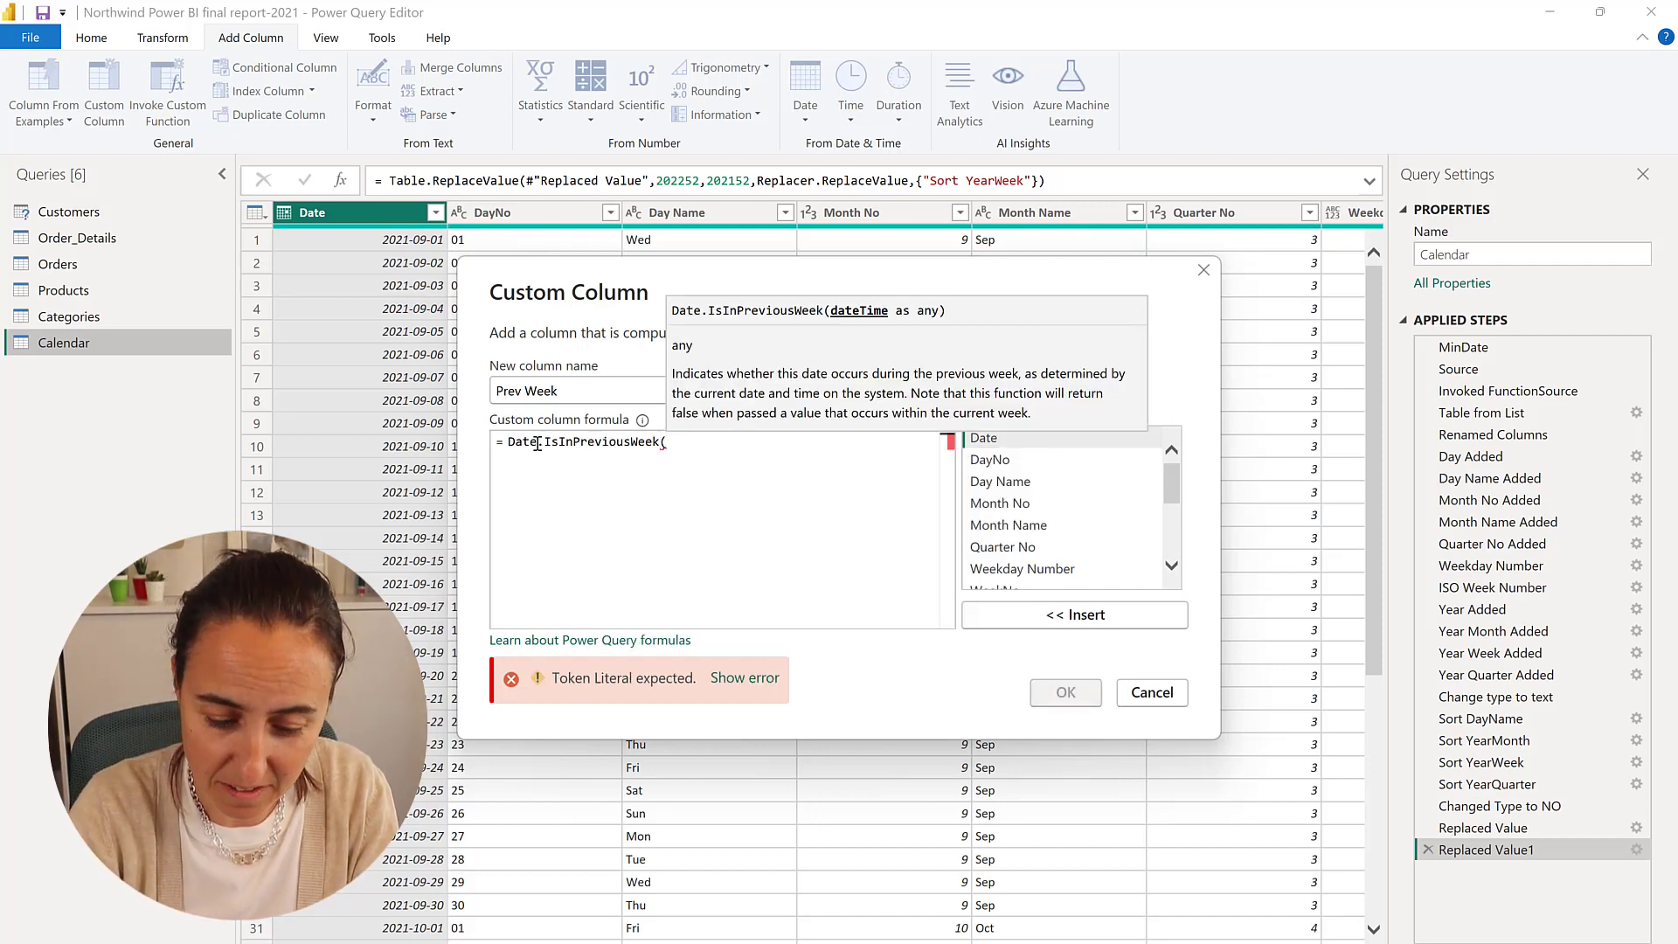
{"action": "type", "text": "[Date])"}
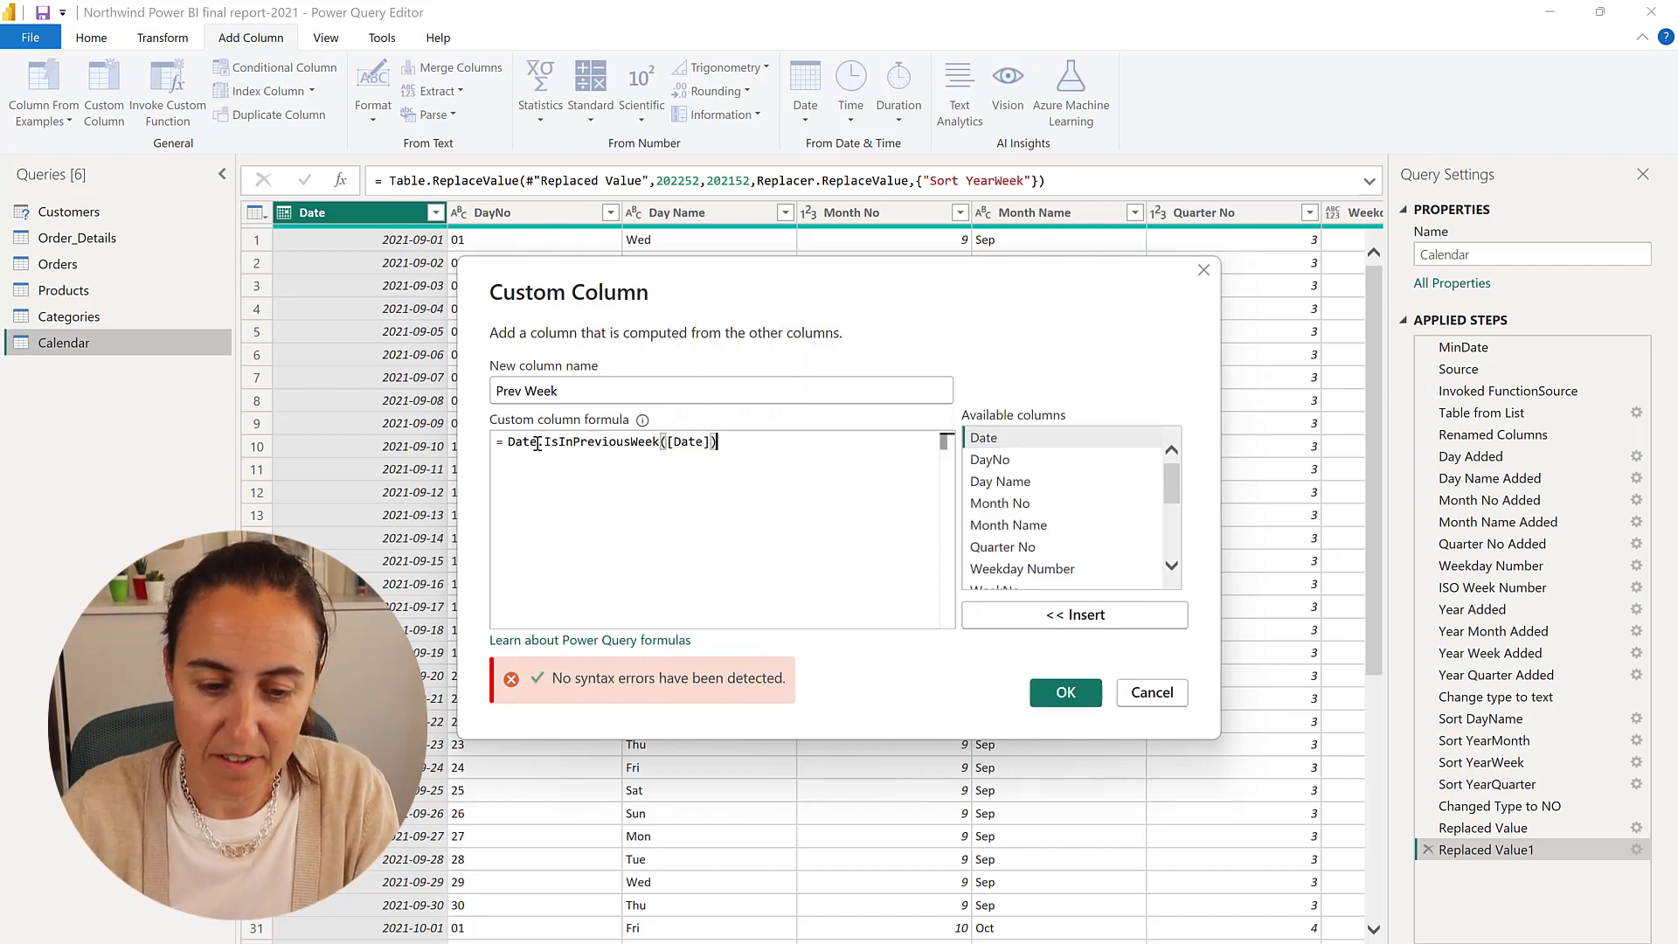
{"action": "left_click", "coordinate": [1066, 693]}
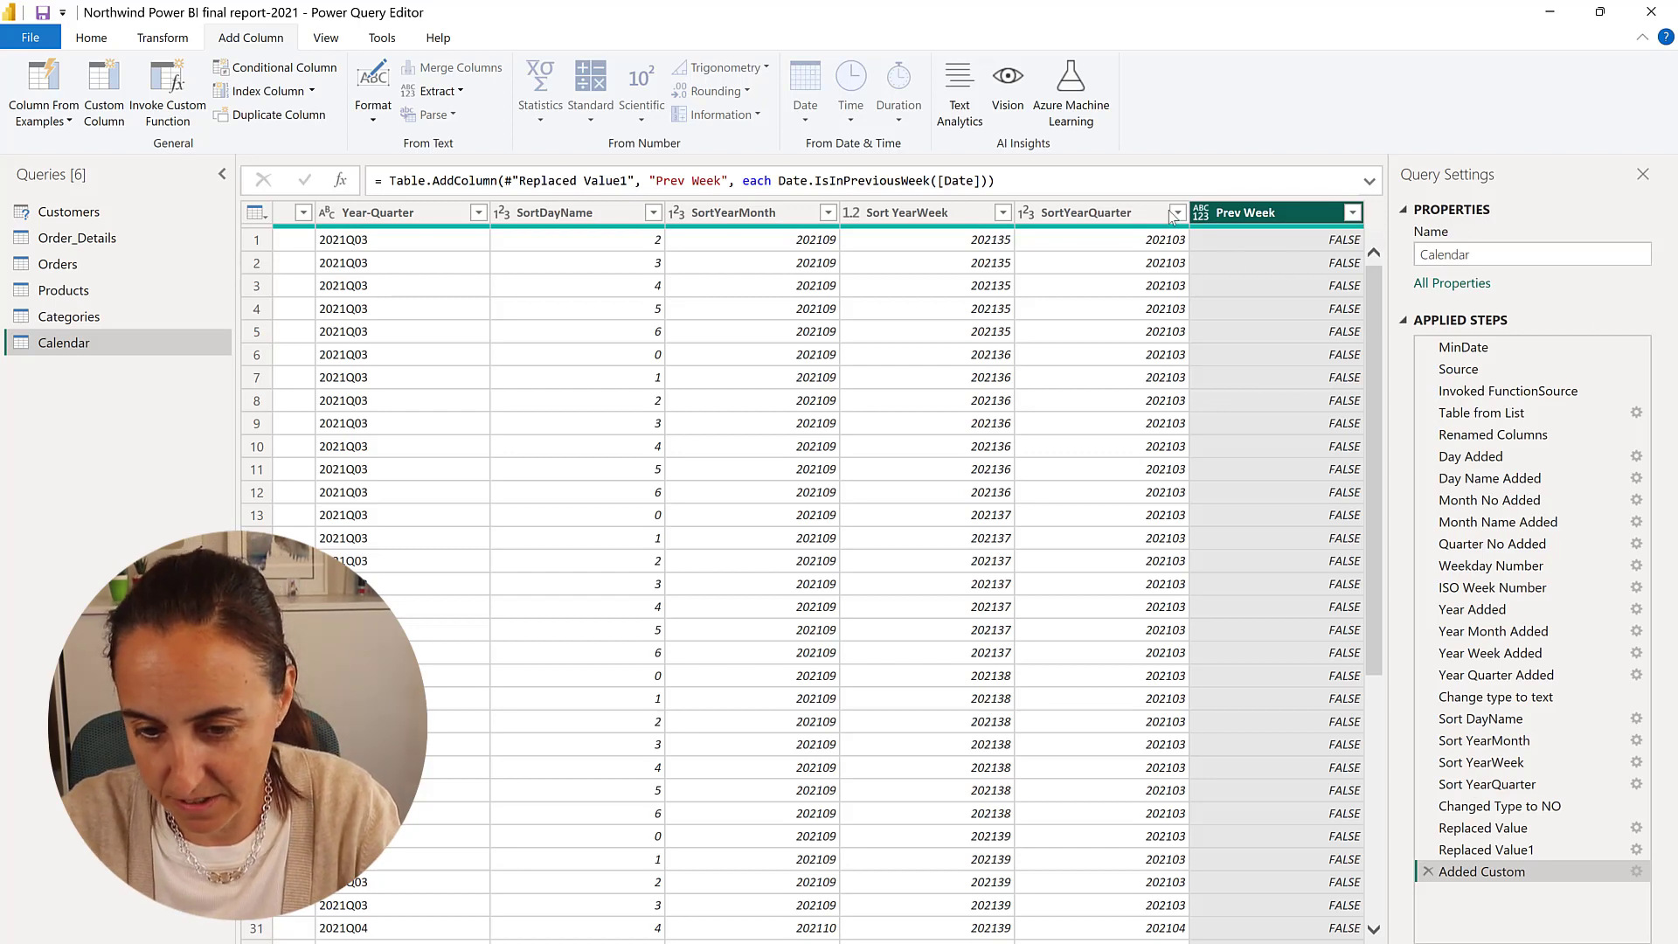
Set Prev Week to the True/False type and Close & Apply the Calendar query
{"action": "left_click", "coordinate": [1203, 217]}
{"action": "left_click", "coordinate": [1257, 446]}
{"action": "left_click", "coordinate": [89, 39]}
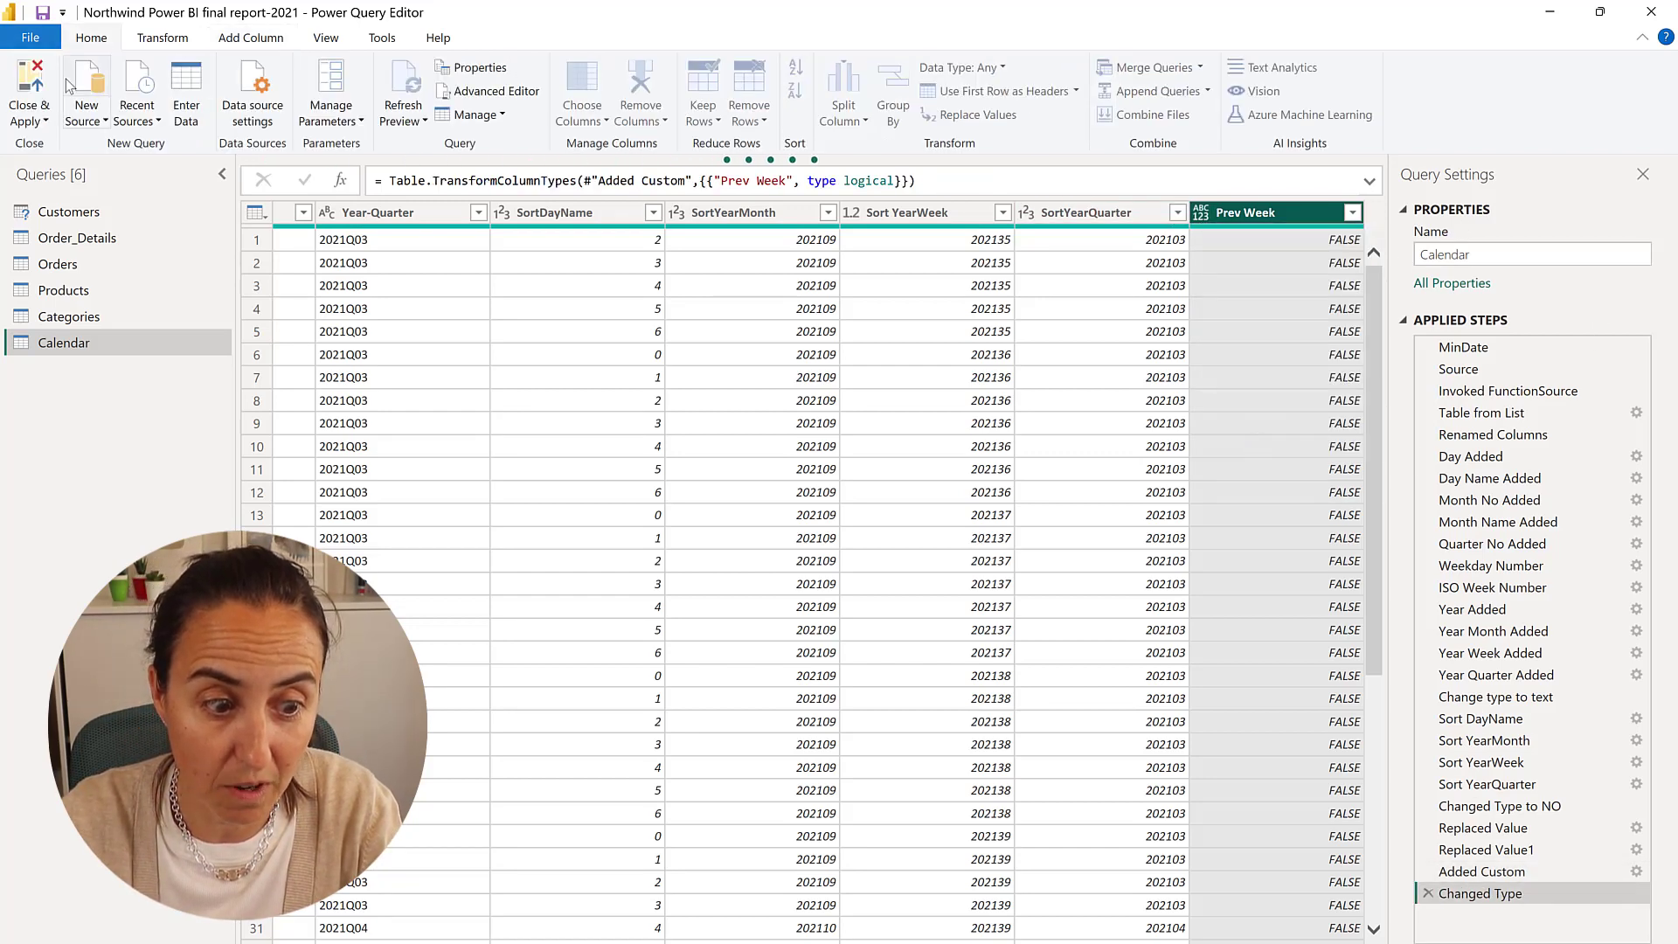
{"action": "left_click", "coordinate": [31, 87]}
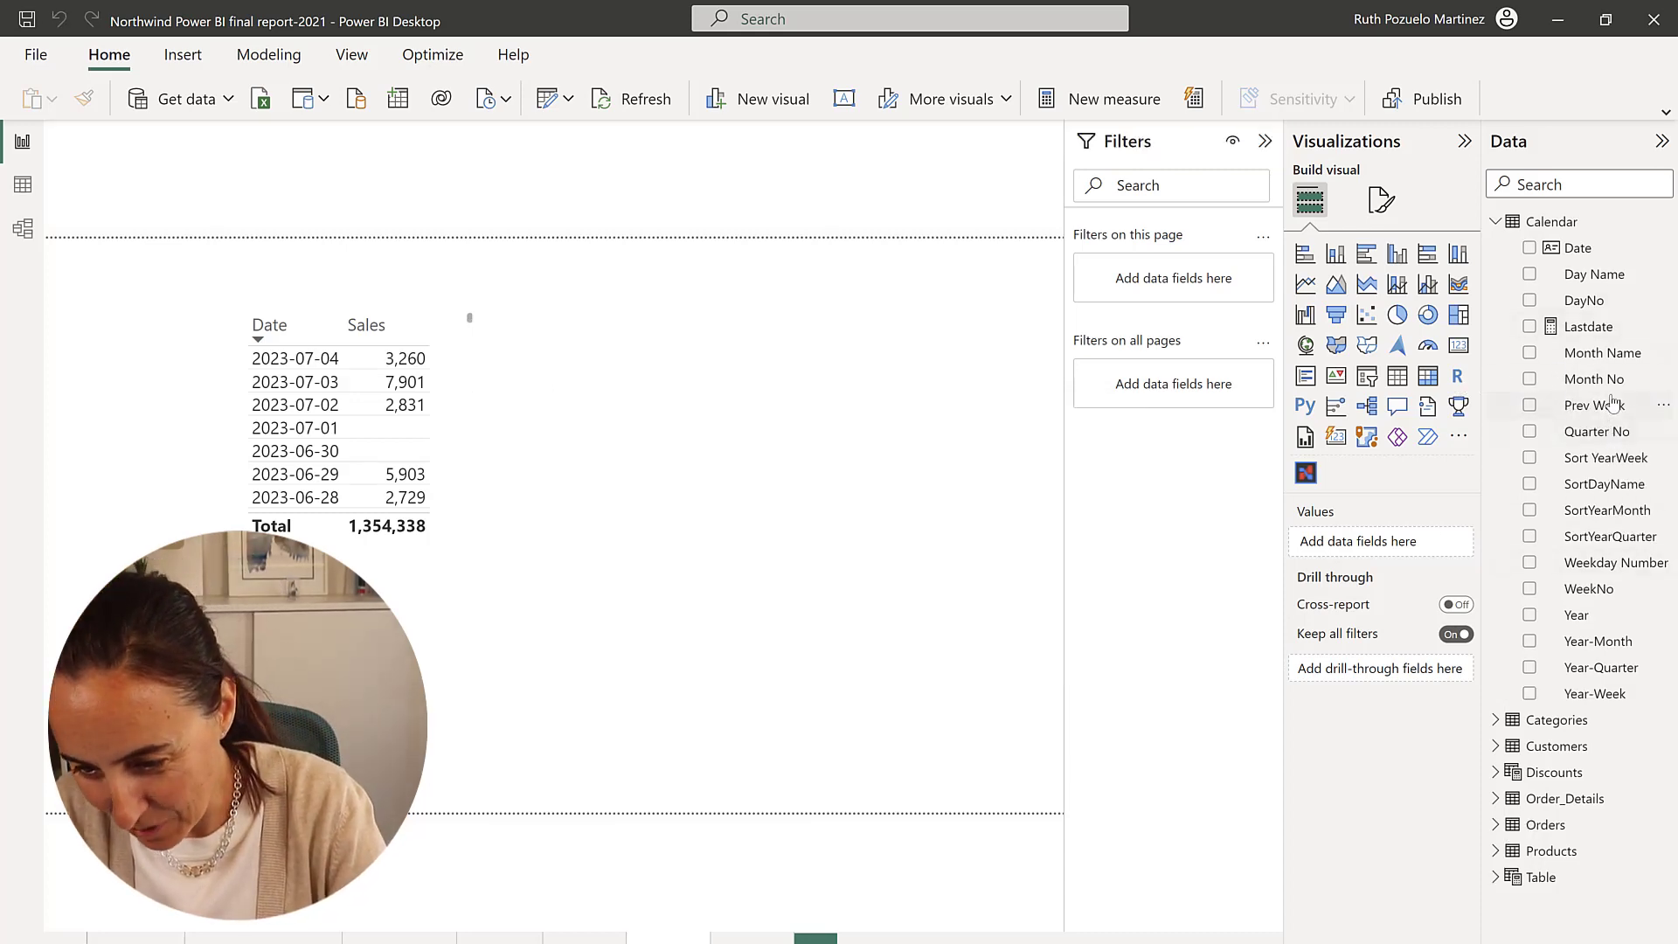
Add Prev Week as a page filter set to True, showing 2023-06-26–2023-07-02 totalling 19,976
{"action": "left_click_drag", "start_coordinate": [1614, 405], "coordinate": [1136, 284]}
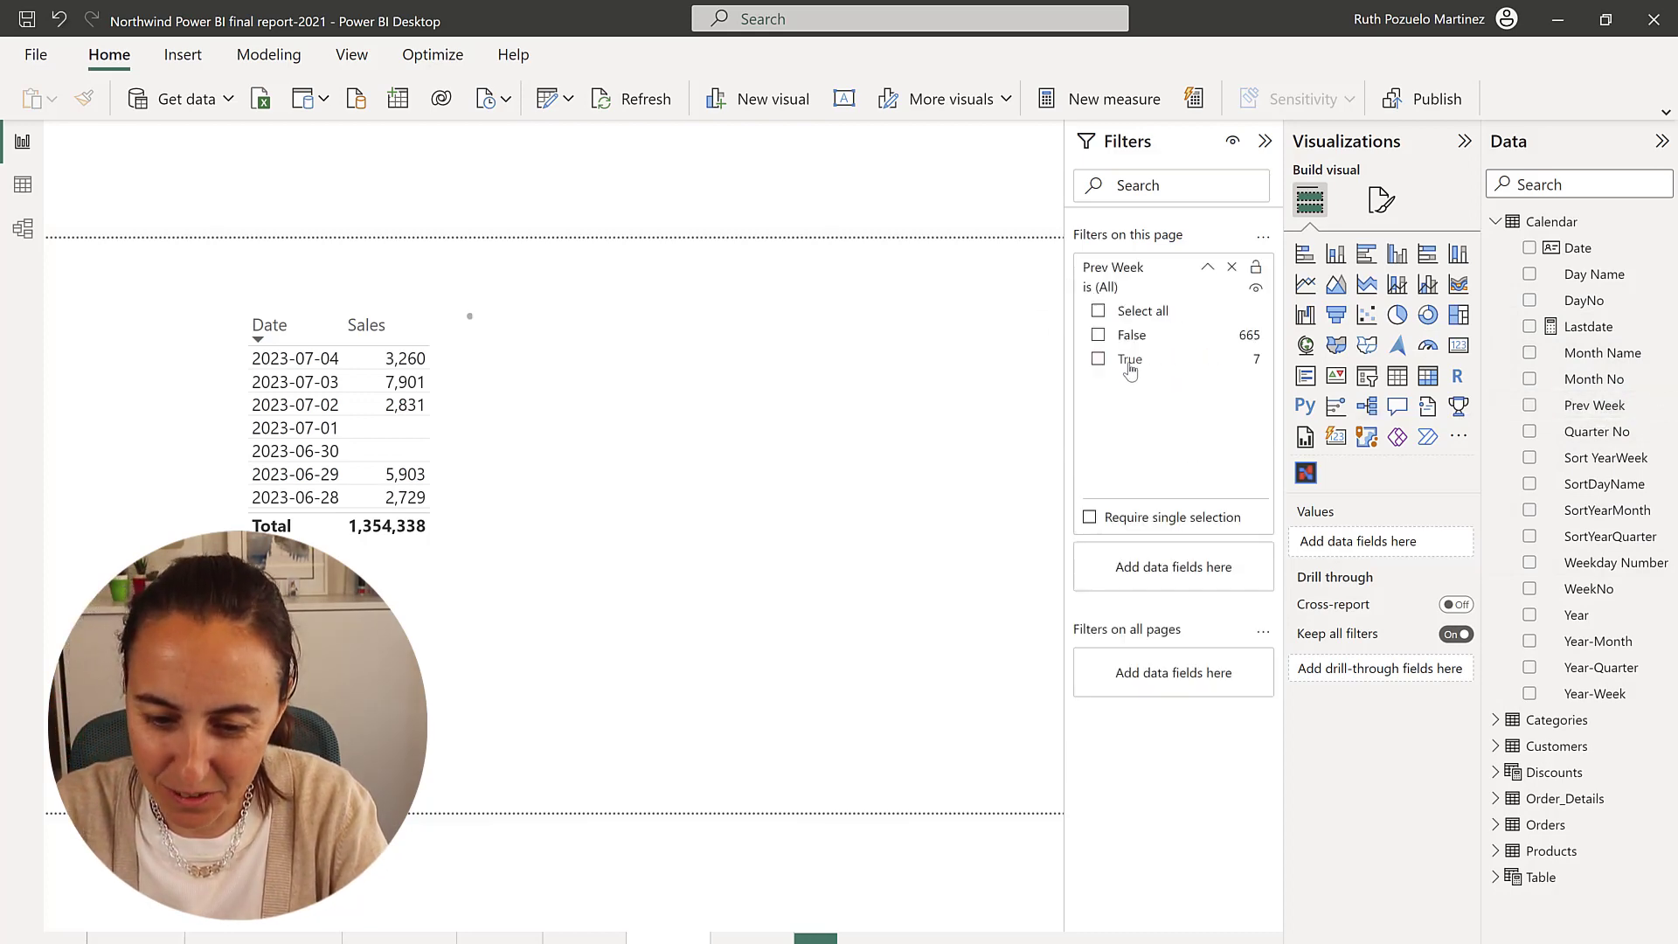
{"action": "left_click", "coordinate": [1129, 360]}
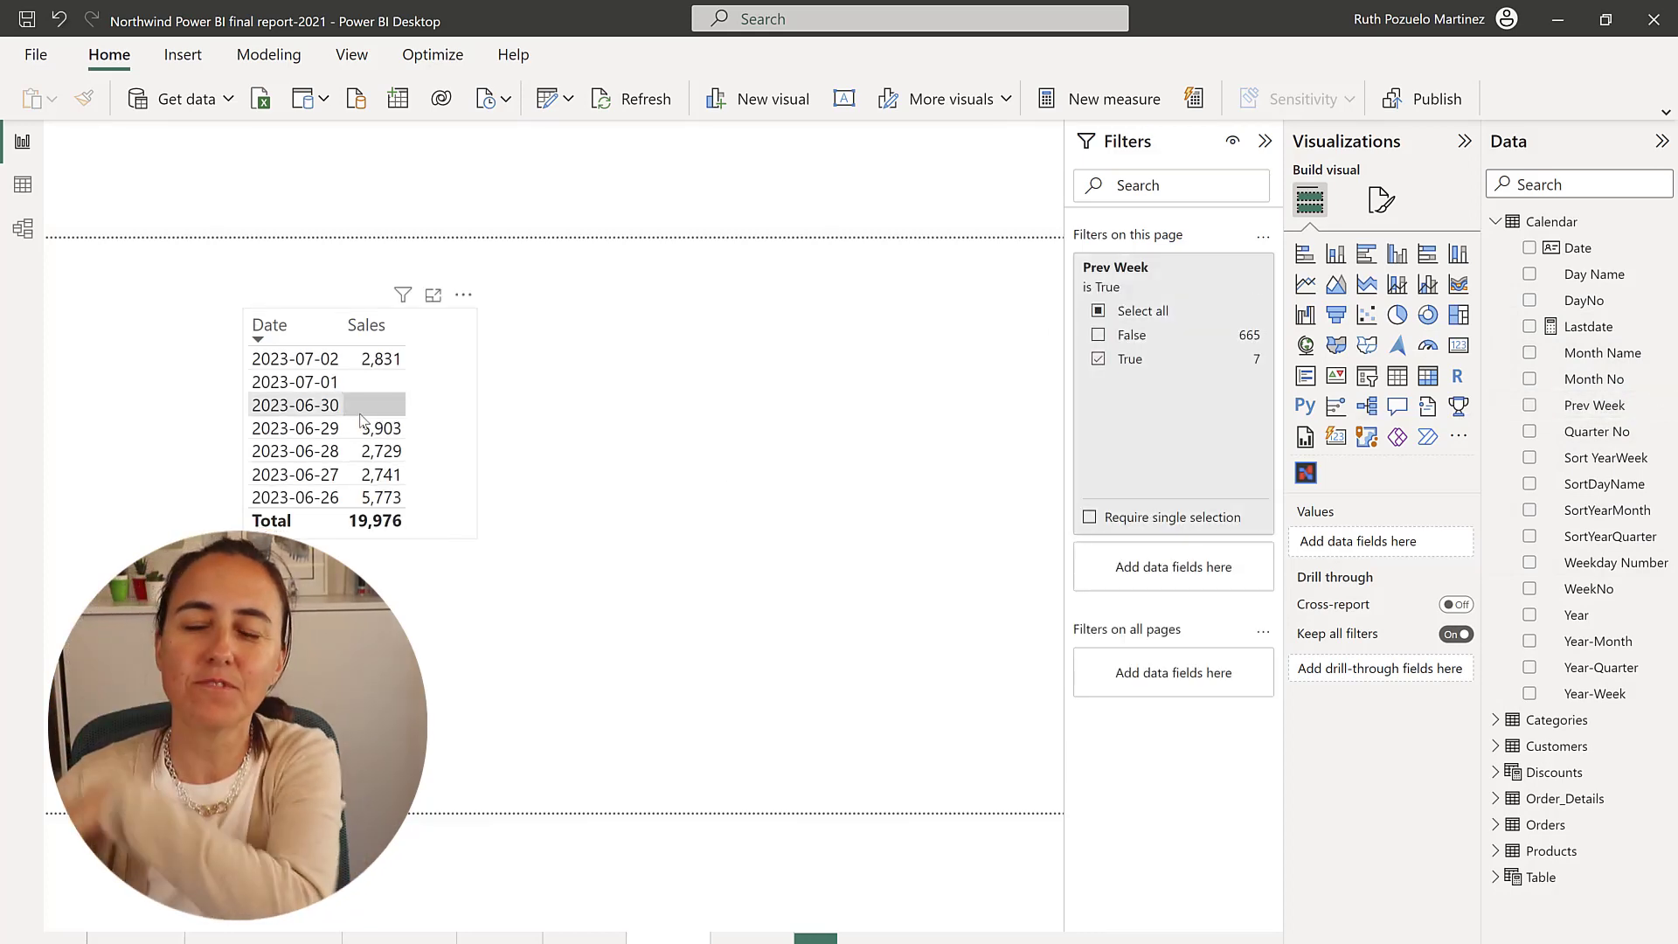